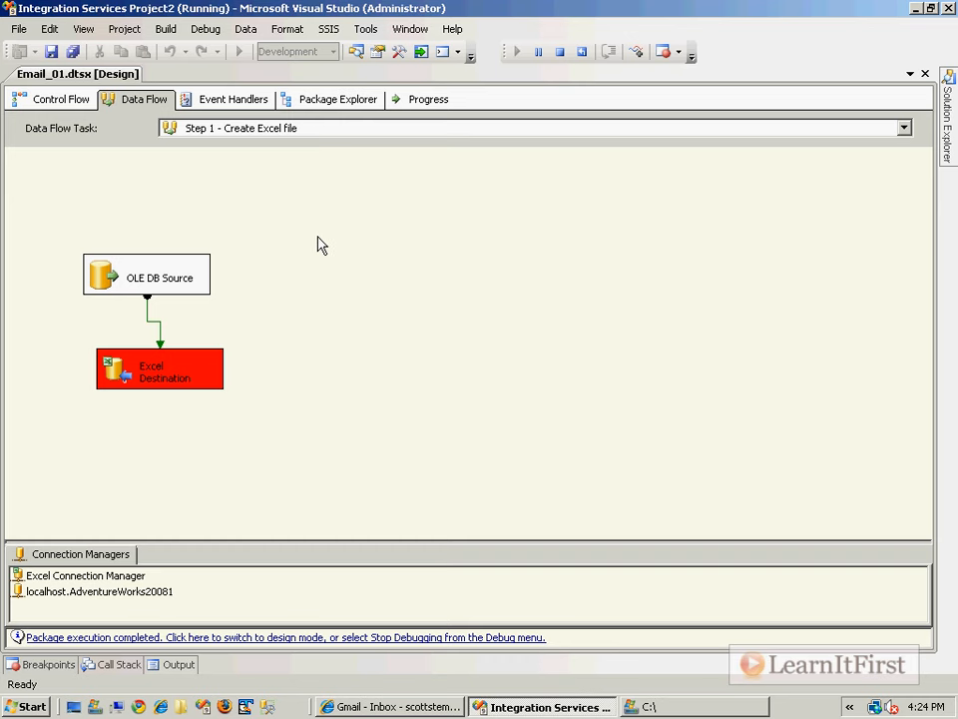
Read the debug output for the failed package run and return the package to design mode.
left_click(173, 664)
left_click(342, 591)
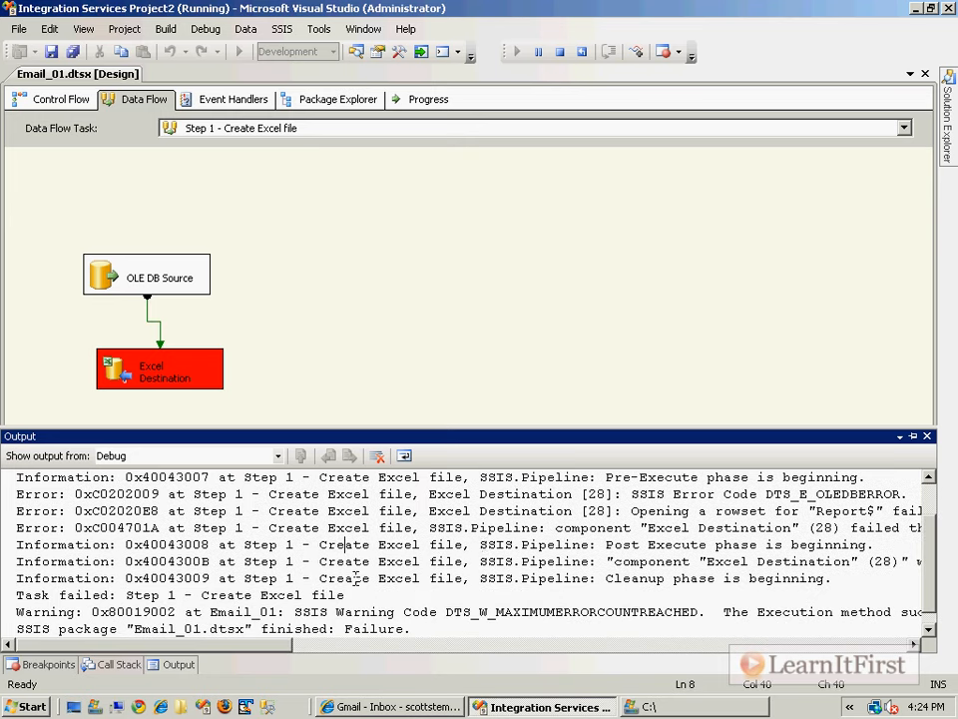
left_click_drag(252, 651, 400, 649)
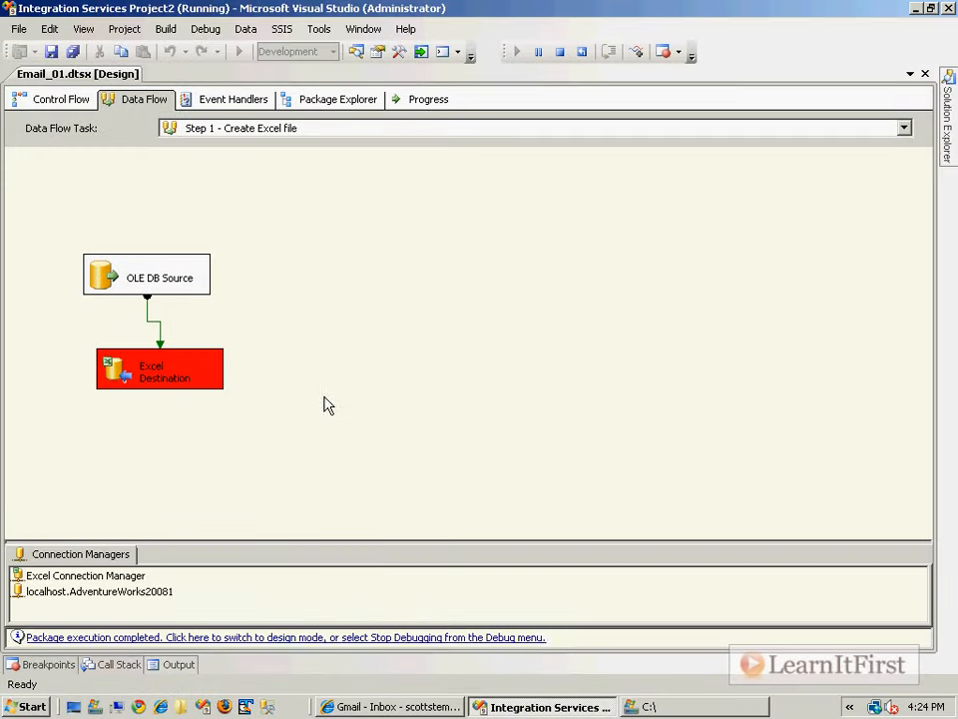
left_click(138, 647)
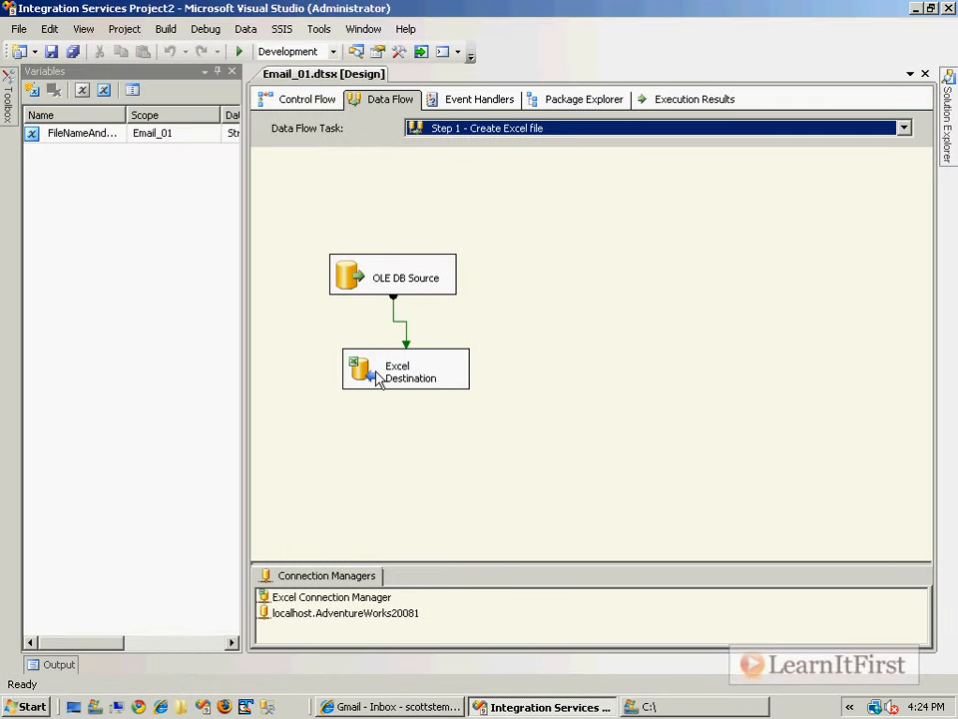
Check which Excel sheet name the Excel Destination writes to and close its editor.
double_click(376, 374)
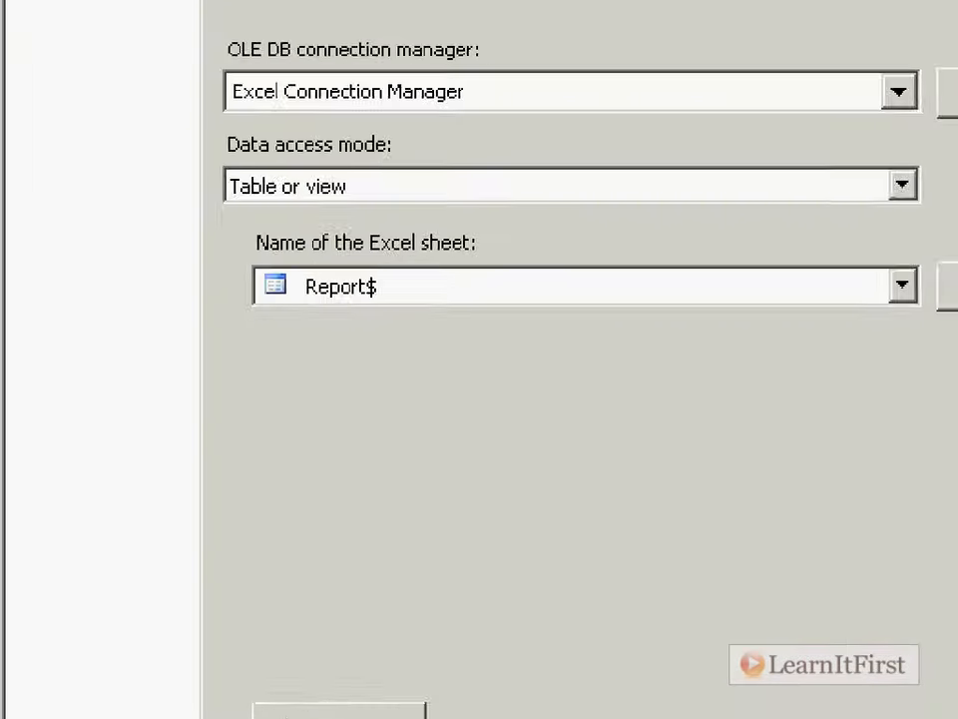
left_click_drag(215, 234, 556, 341)
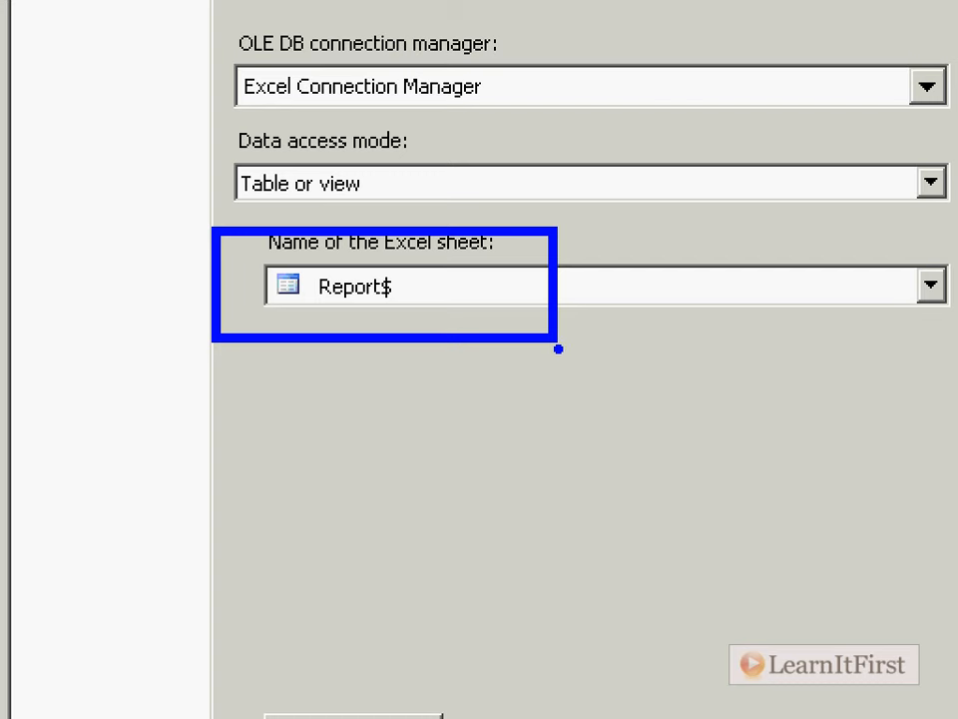
key("Escape")
key("Escape")
left_click(588, 328)
Check the DelayValidation property of the Step 1 - Create Excel file task in the control flow.
left_click(306, 98)
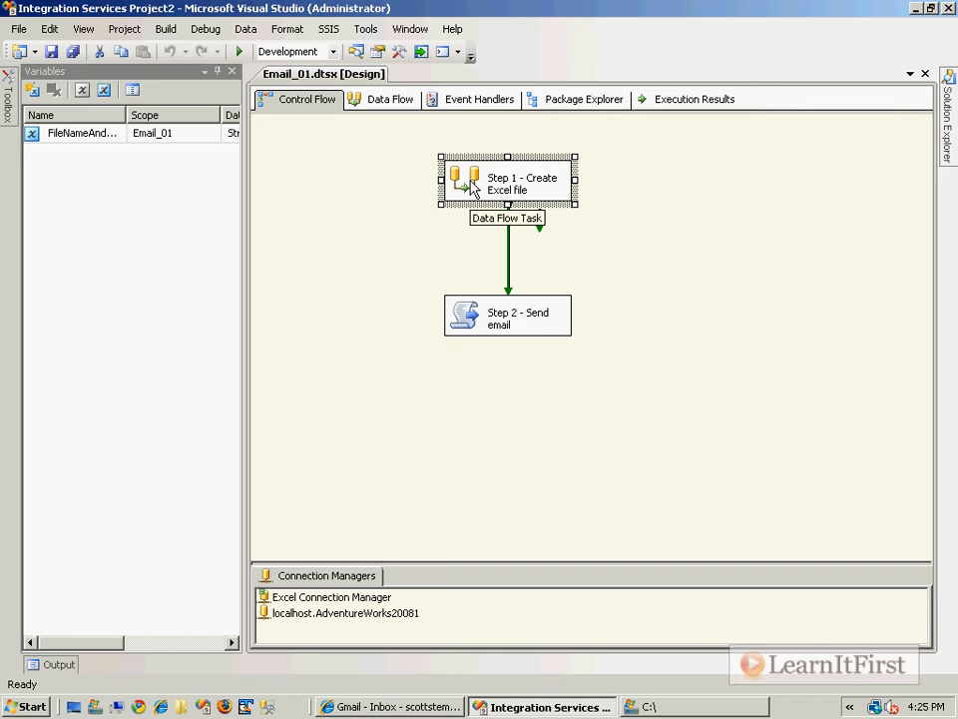
key("F4")
left_click(929, 73)
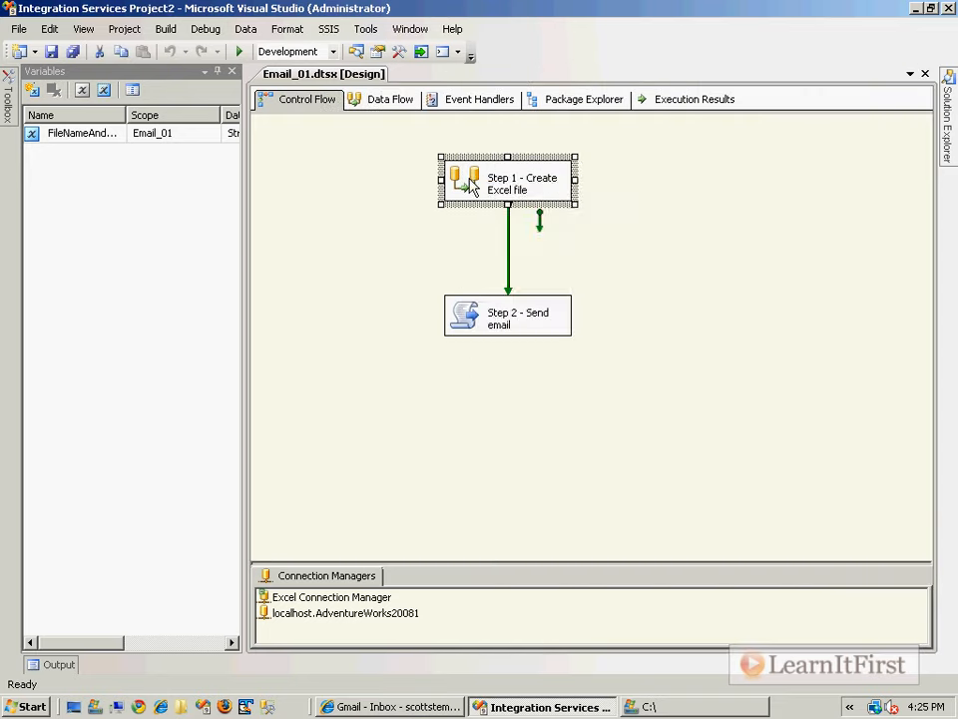
right_click(470, 179)
left_click(582, 507)
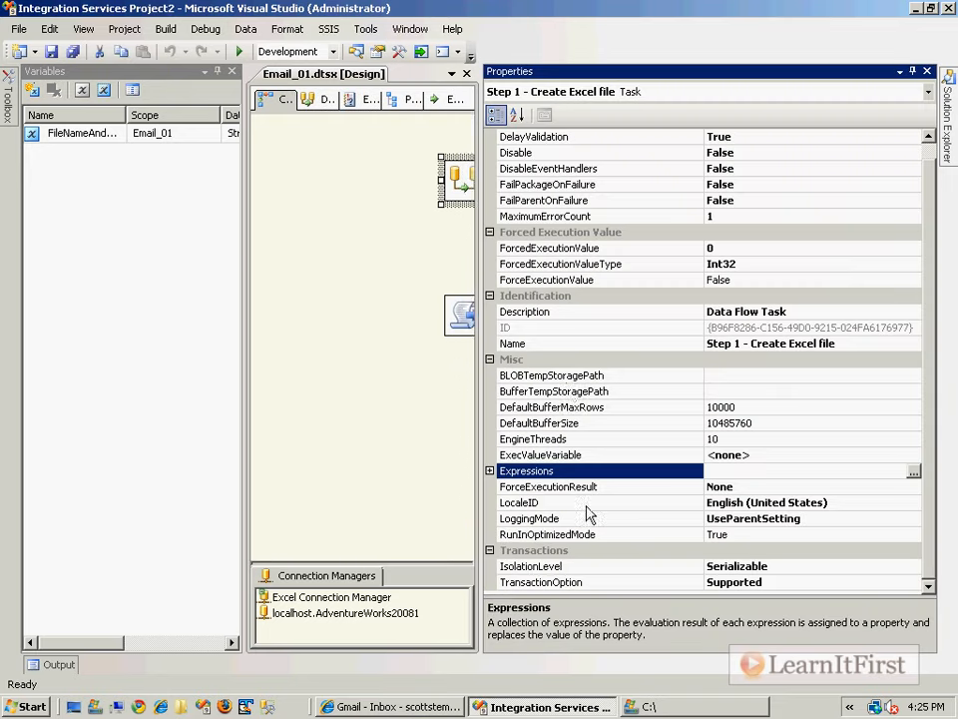
left_click(607, 139)
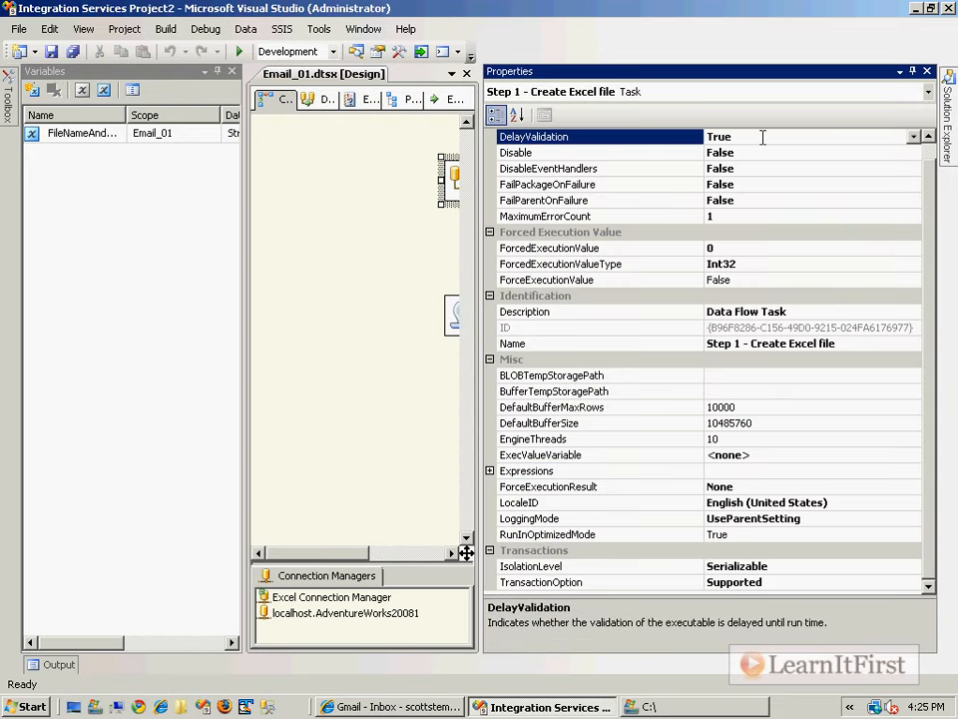
left_click(926, 71)
Make sure ValidateExternalMetadata is set to False on the Excel Destination in the Step 1 data flow, and save the package.
double_click(484, 198)
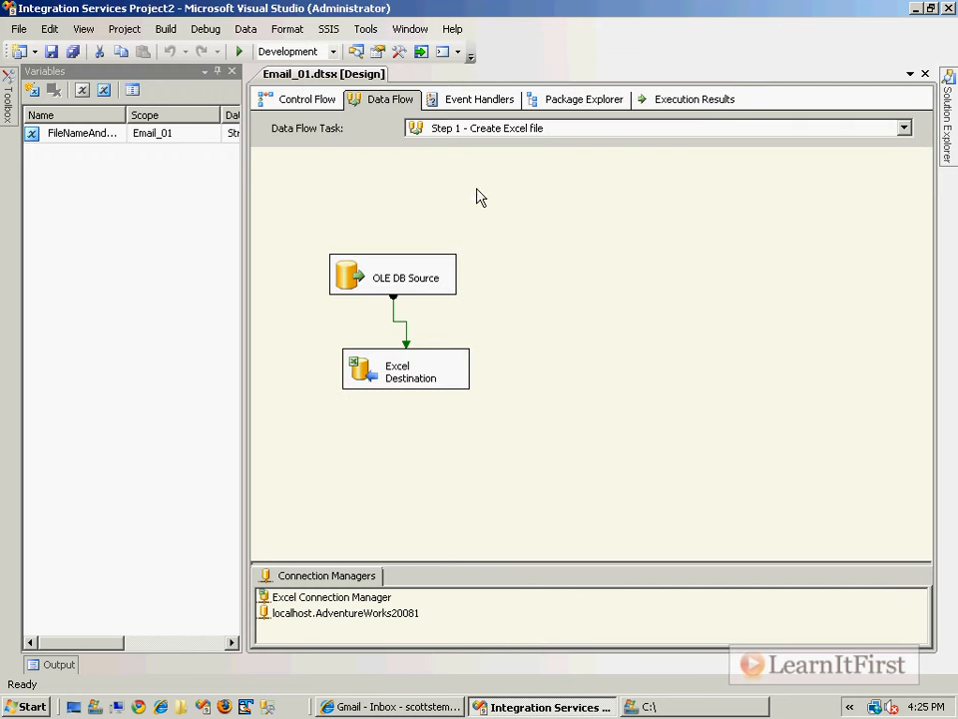
left_click(380, 384)
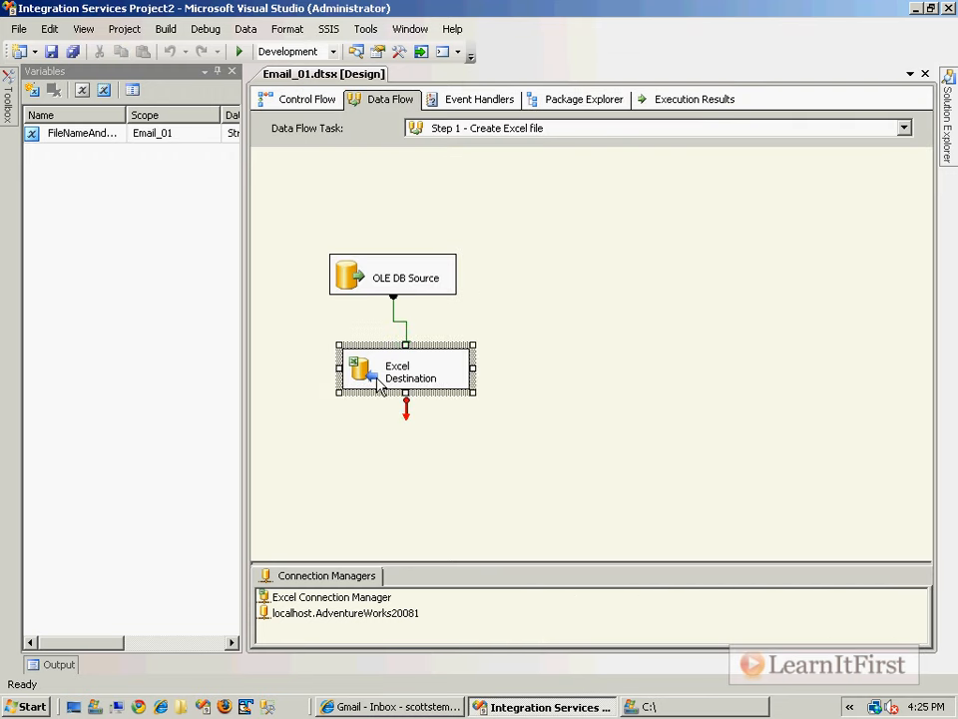
right_click(378, 380)
left_click(462, 617)
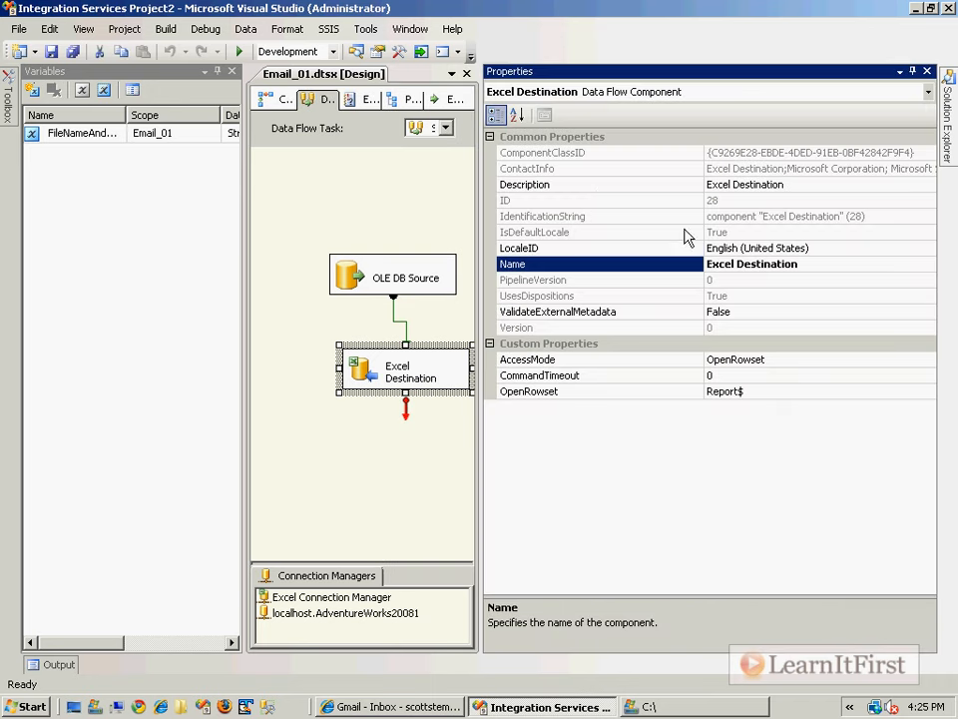
left_click(693, 313)
double_click(756, 313)
double_click(753, 312)
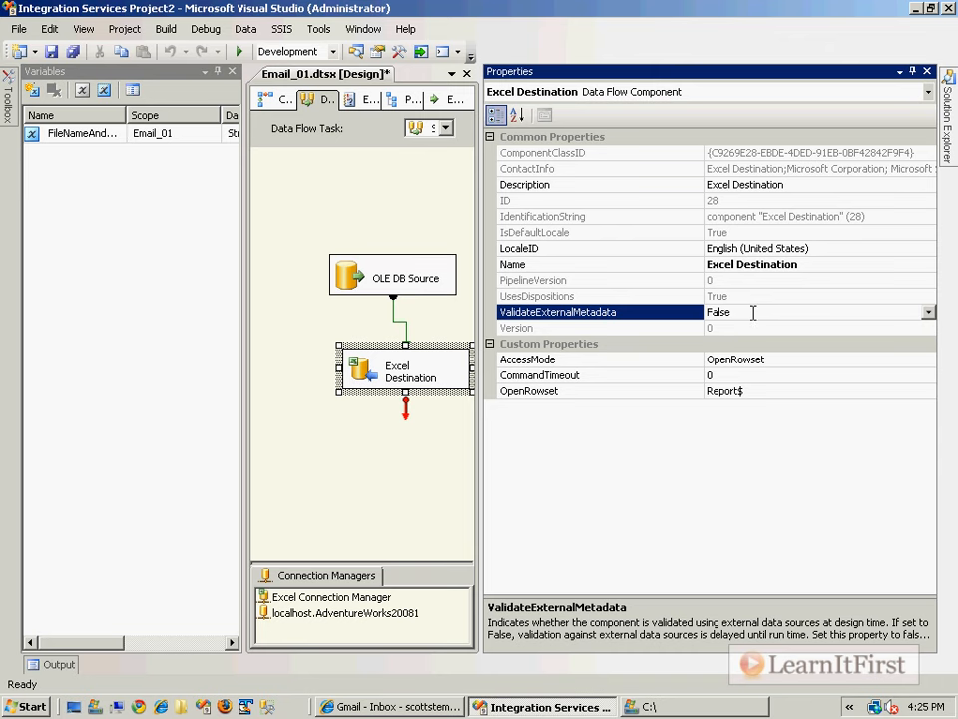
left_click(927, 71)
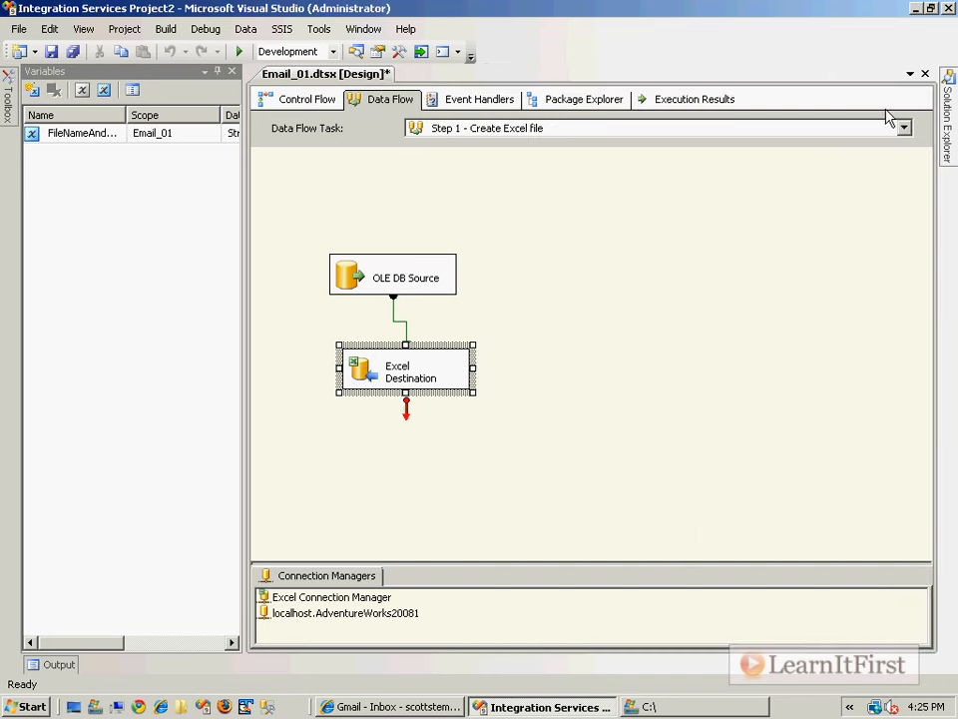
key("ctrl+s")
left_click(595, 276)
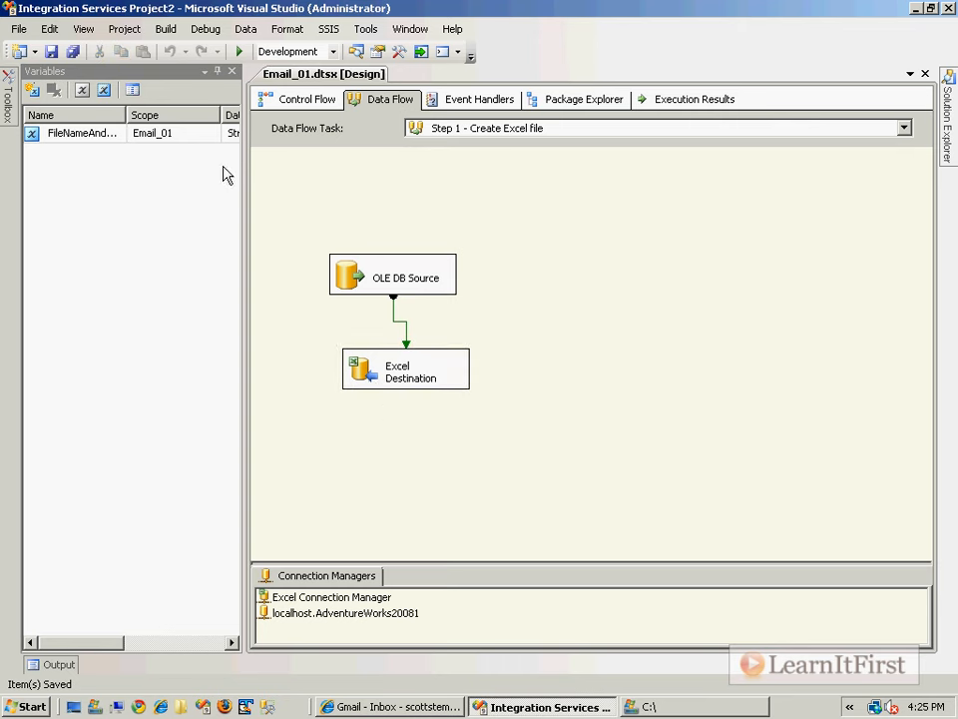
Copy the CREATE TABLE statement proposed for a new sheet in the Excel Destination, and cancel out of its editor.
left_click_drag(243, 193, 521, 190)
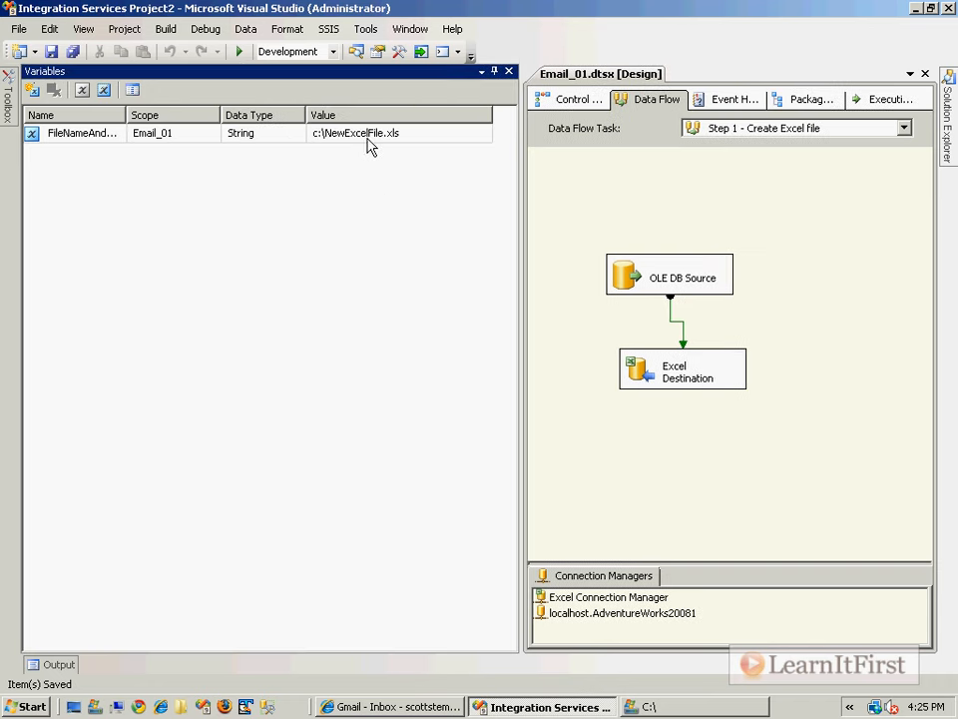
double_click(634, 368)
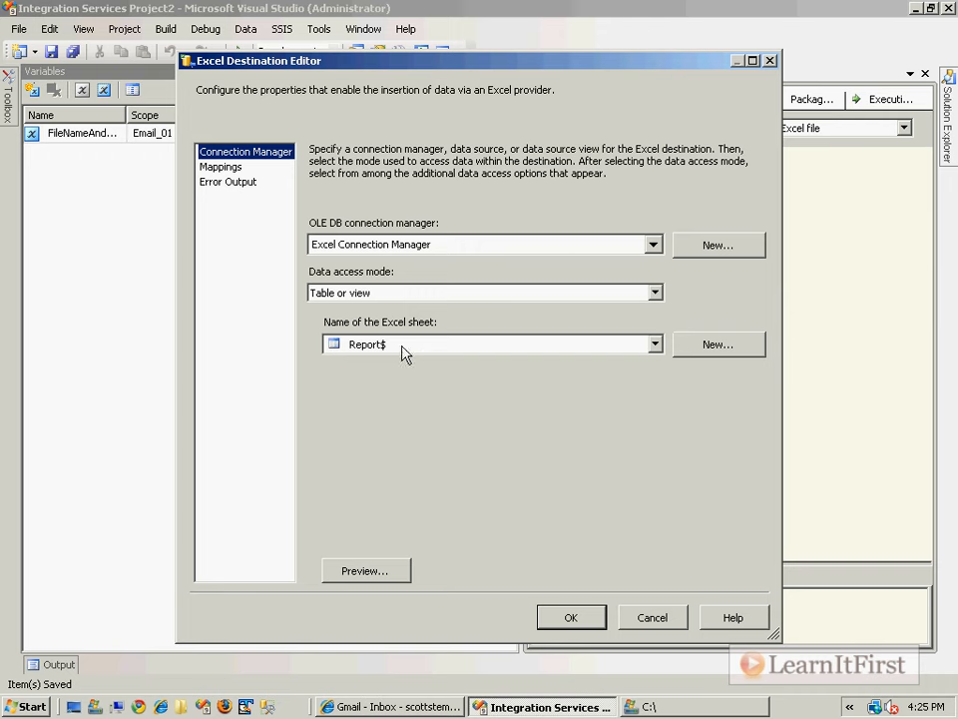
left_click(699, 349)
right_click(390, 234)
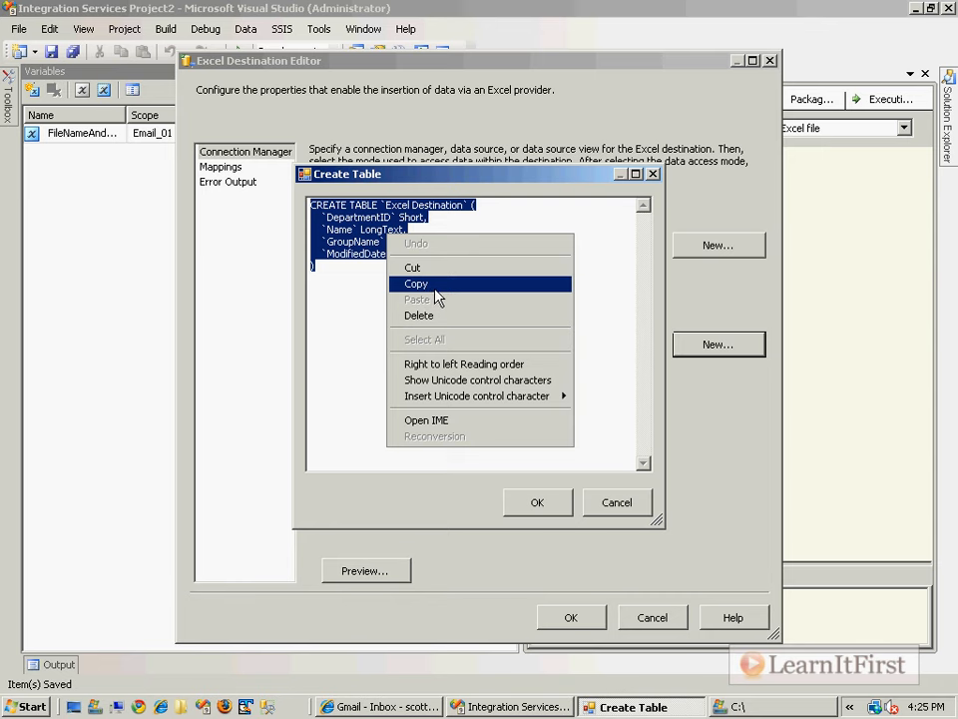
left_click(436, 288)
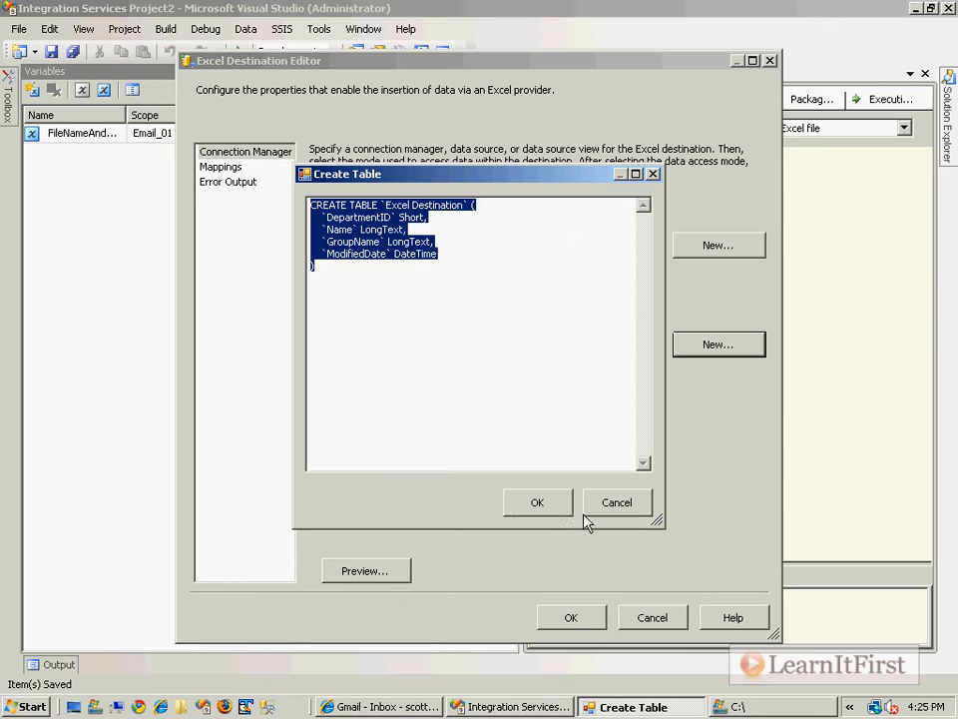
left_click(611, 504)
left_click(652, 619)
Close the variables list and move the Step 1 - Create Excel file task lower in the control flow.
left_click(576, 99)
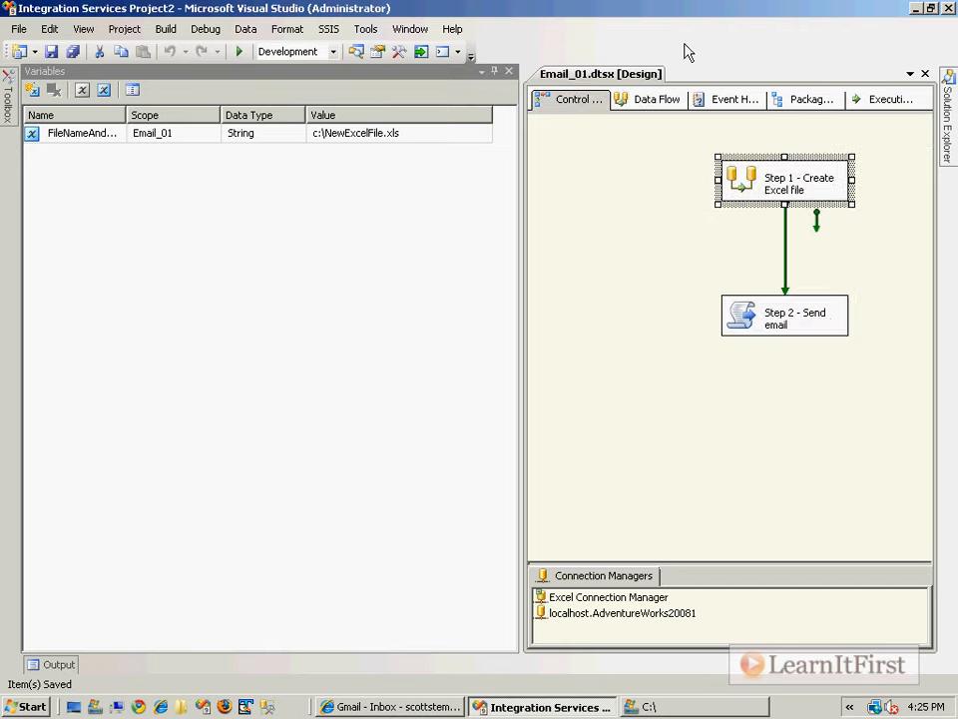
left_click(509, 70)
left_click_drag(254, 164, 248, 210)
left_click(79, 165)
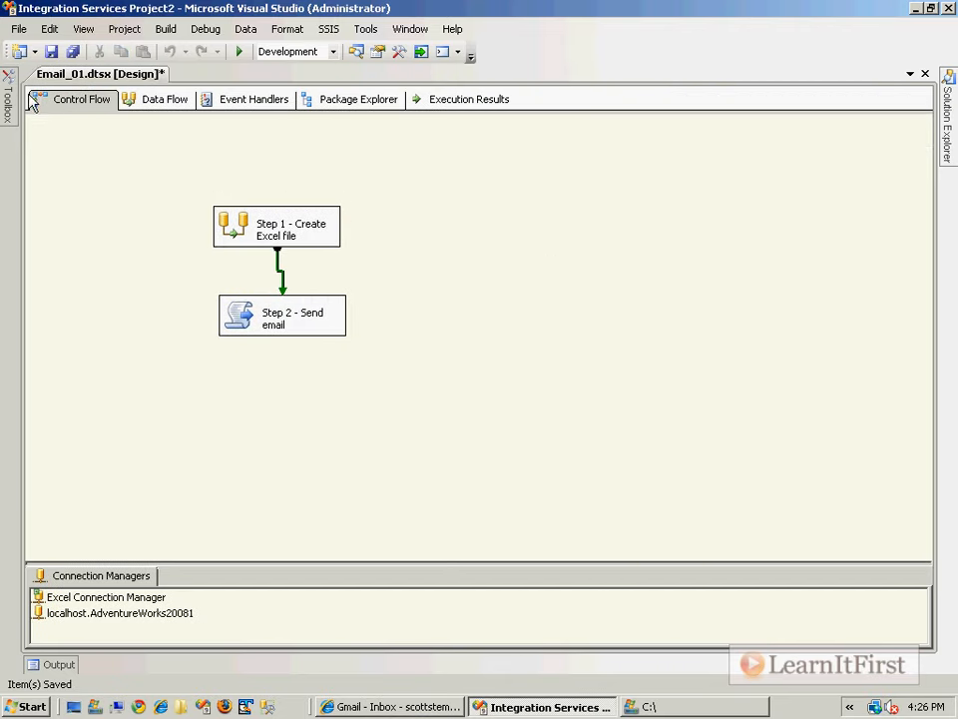
Add an Execute SQL Task above Step 1 - Create Excel file and link it to that task as its predecessor.
mouse_move(7, 84)
left_click_drag(88, 311, 486, 169)
left_click_drag(540, 211, 333, 226)
left_click_drag(574, 164, 309, 156)
Rename the Execute SQL Task as "Create table".
key("ctrl+a")
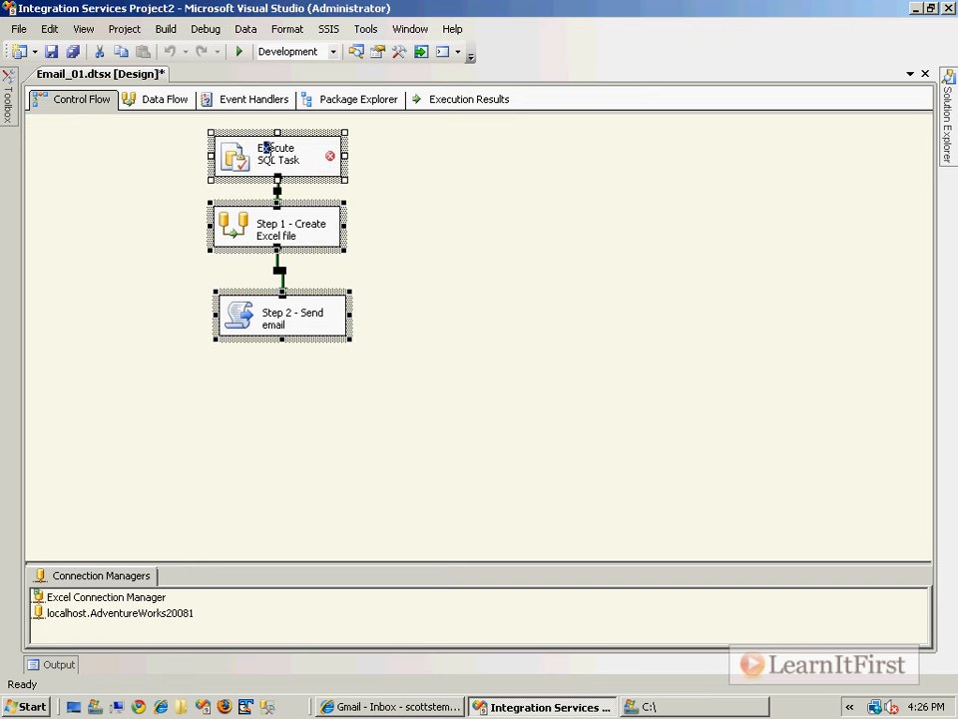
left_click(267, 153)
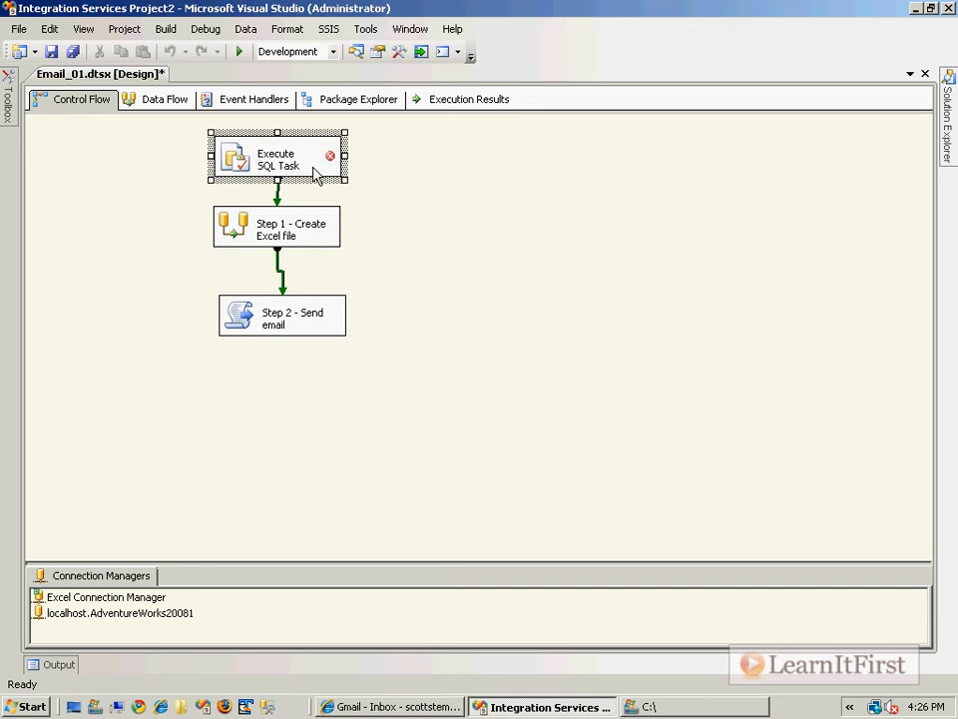
left_click(320, 171)
type("Create table")
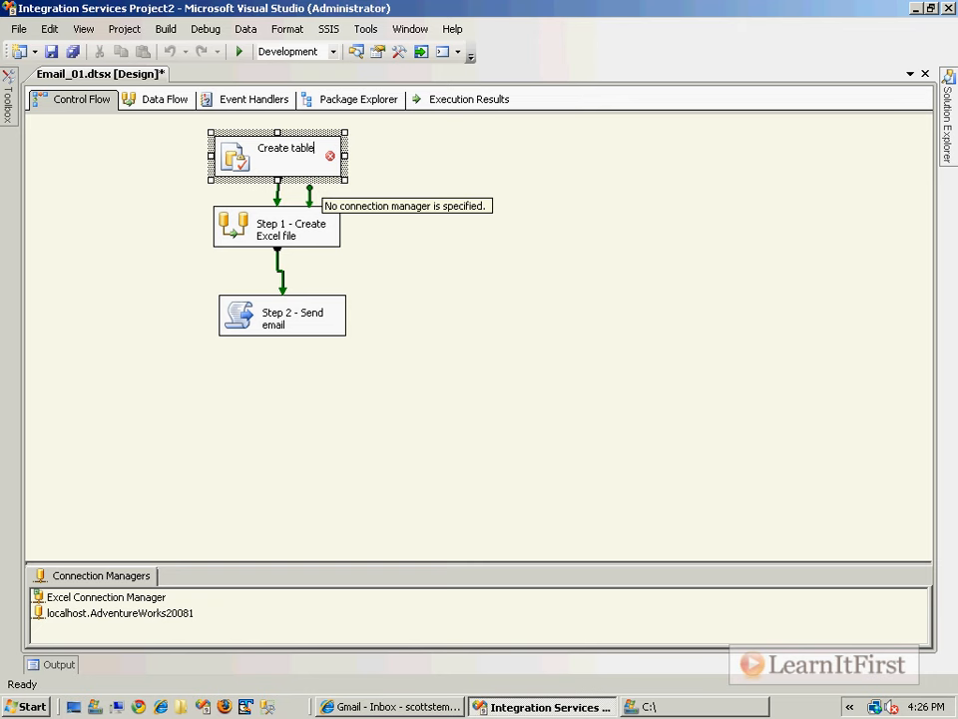
key("Return")
Set the Create table task's connection type to EXCEL and its connection to Excel Connection Manager.
double_click(240, 167)
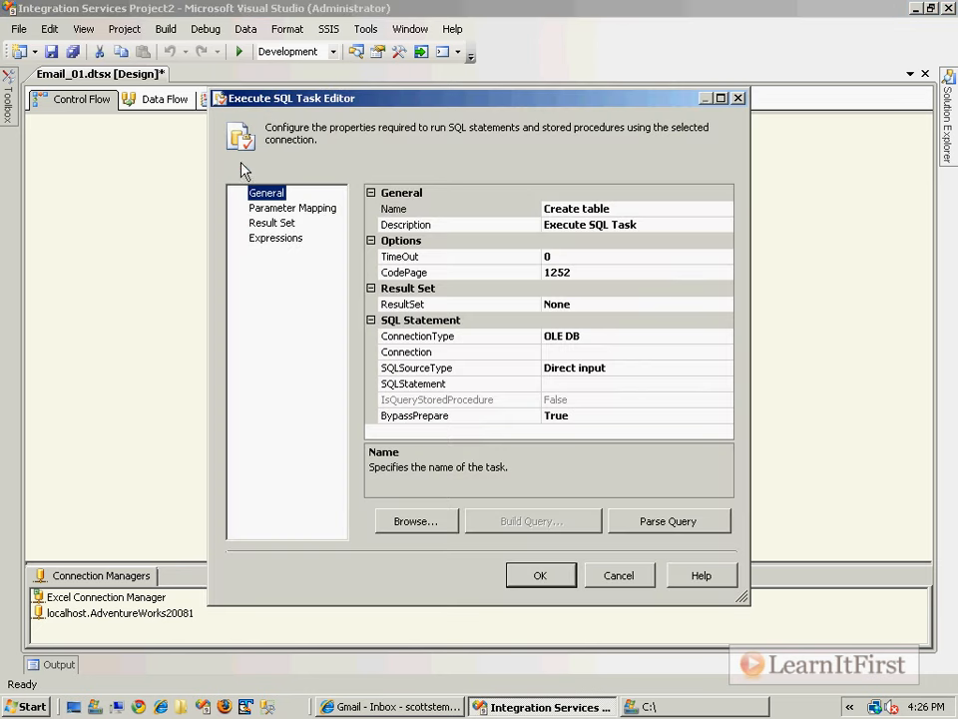
left_click(663, 334)
left_click(724, 335)
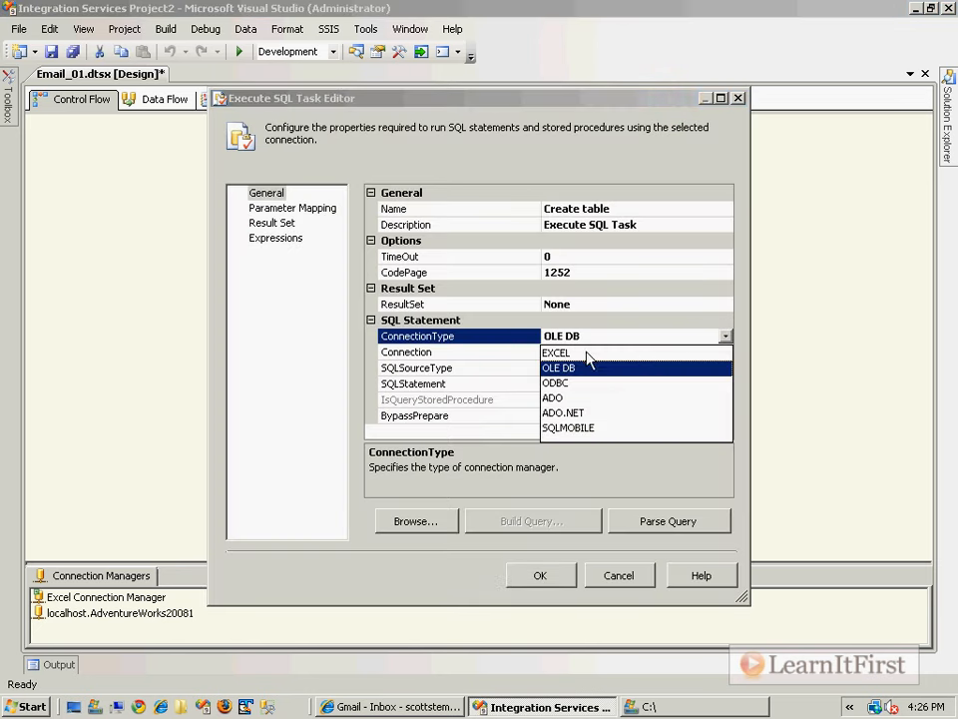
left_click(556, 353)
left_click(605, 352)
left_click(726, 351)
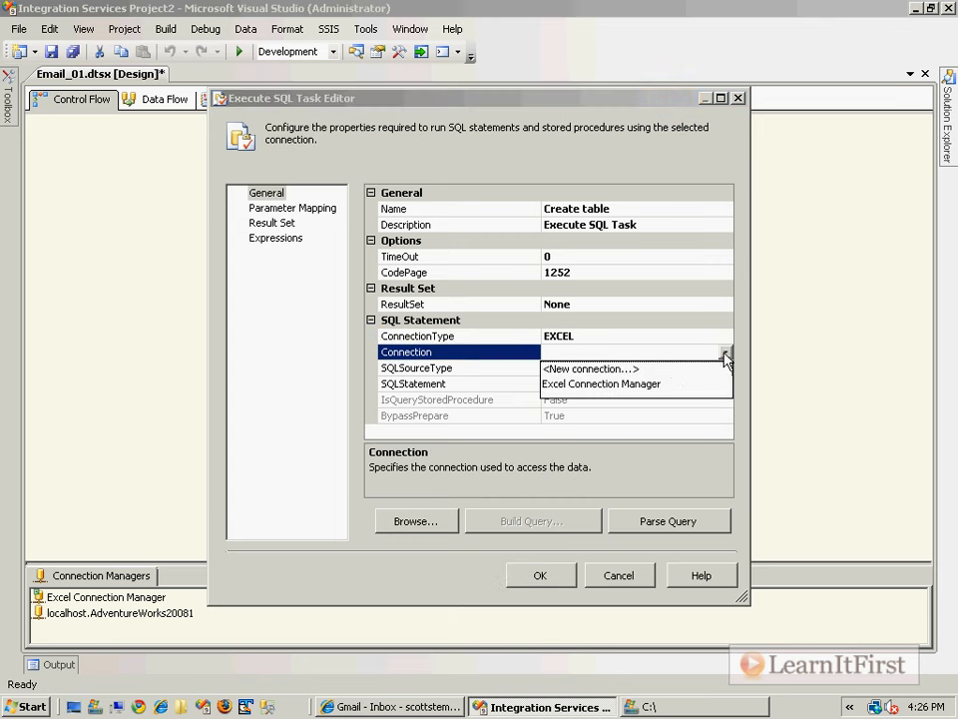
left_click(639, 385)
Paste the CREATE TABLE statement as the task's SQL statement, change its table name to Report, and accept the task settings.
left_click(662, 383)
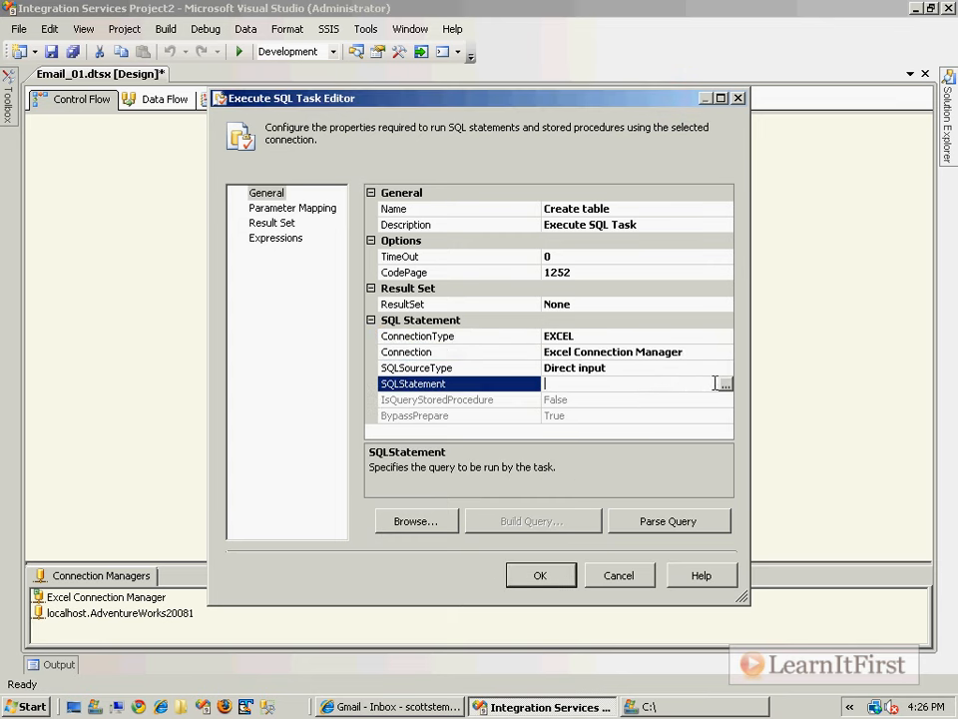
left_click(723, 384)
key("ctrl+v")
left_click_drag(420, 238, 448, 246)
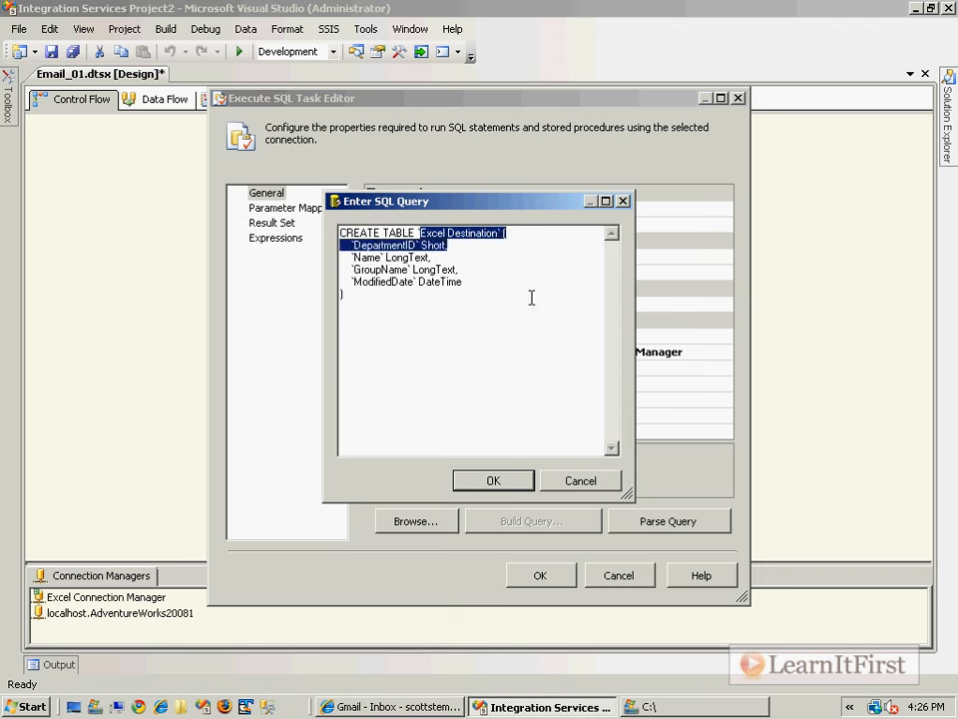
left_click(499, 234, "shift")
type("Report")
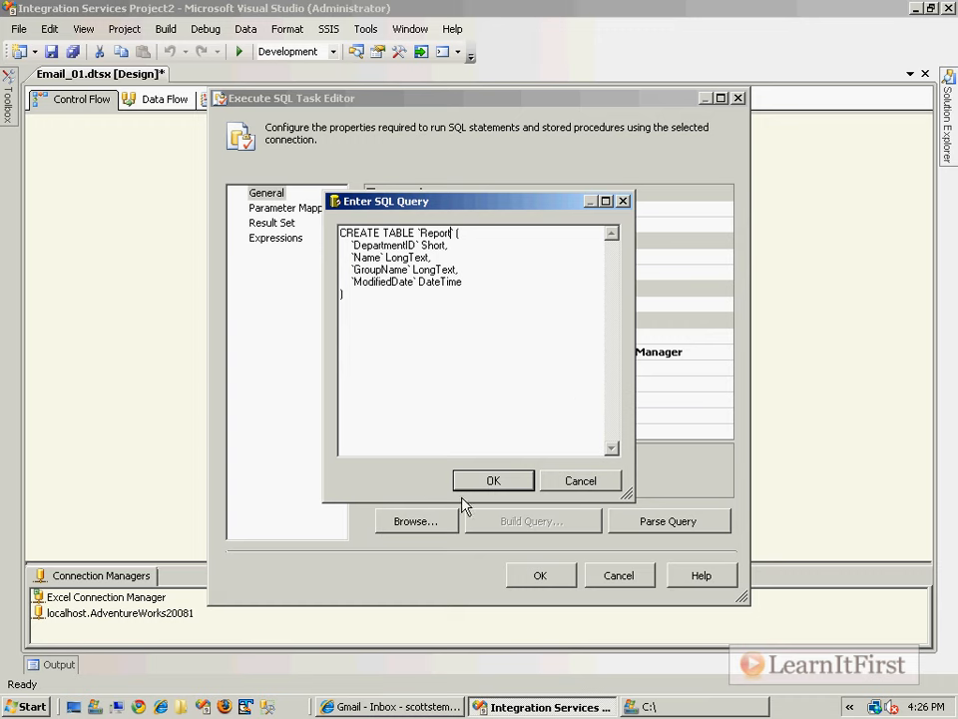
left_click(493, 480)
left_click(570, 576)
Save the package and run it in debug mode.
left_click(380, 214)
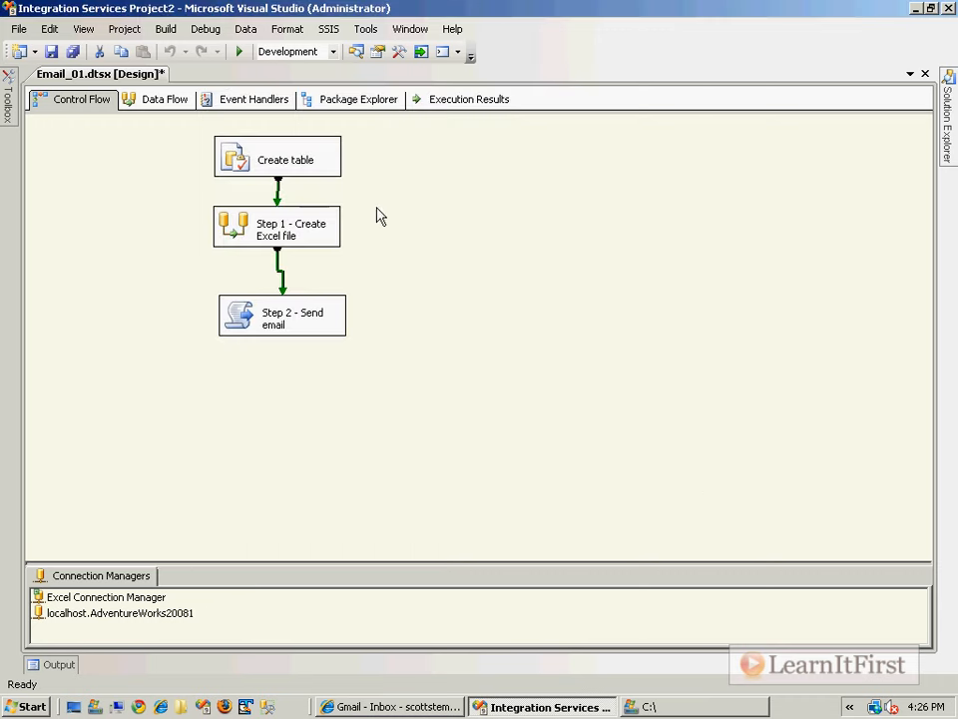
key("ctrl+s")
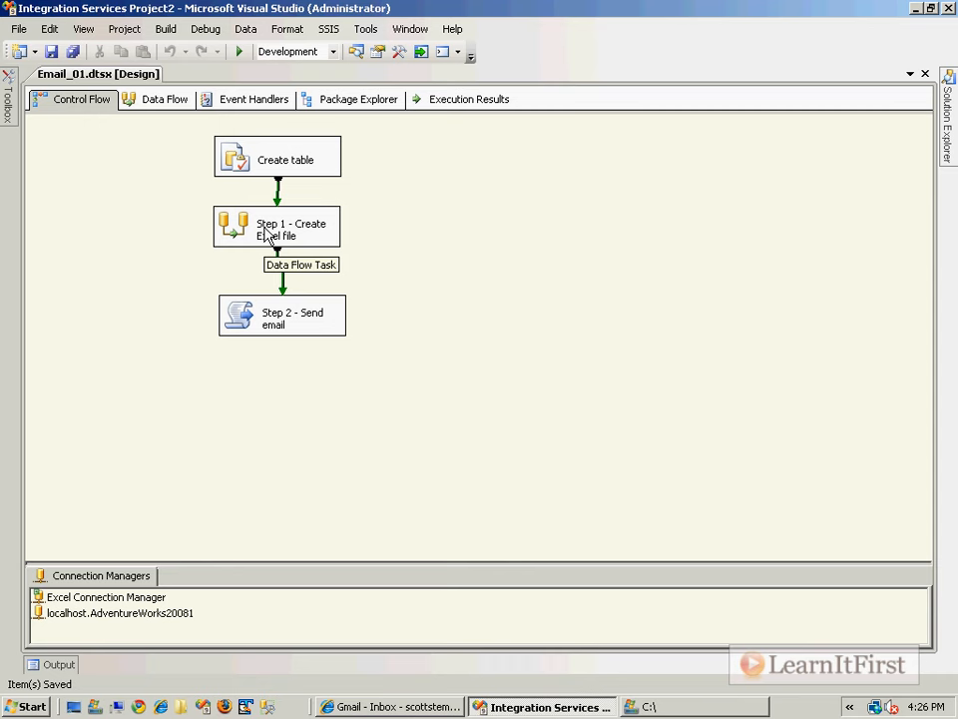
key("F5")
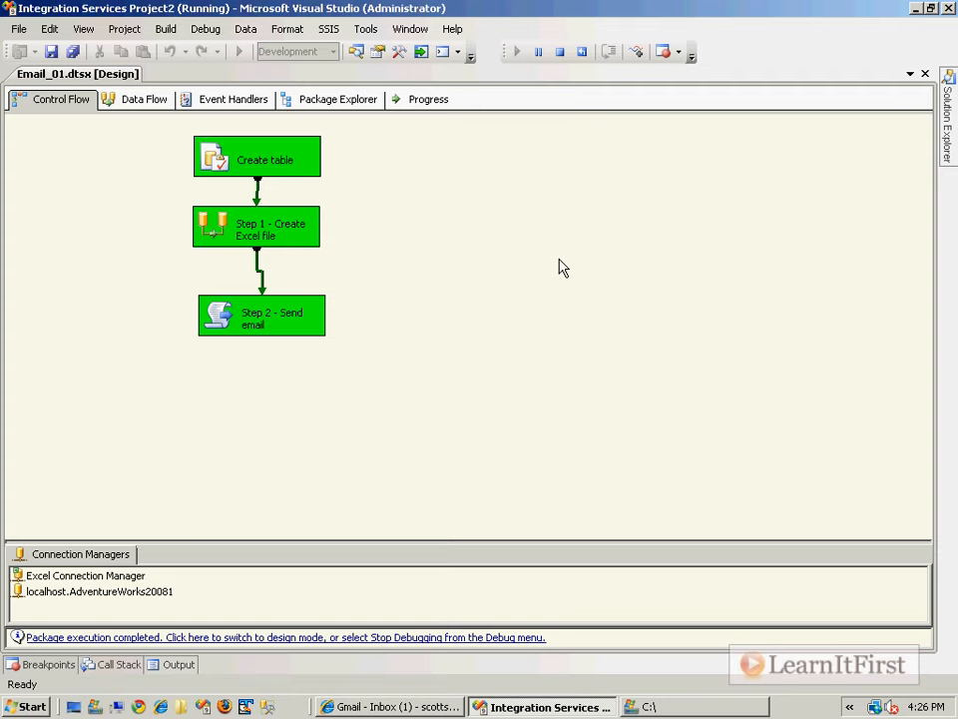
Switch to the C:\ folder in Windows Explorer and select NewExcelFile.xls to check its details.
left_click(663, 706)
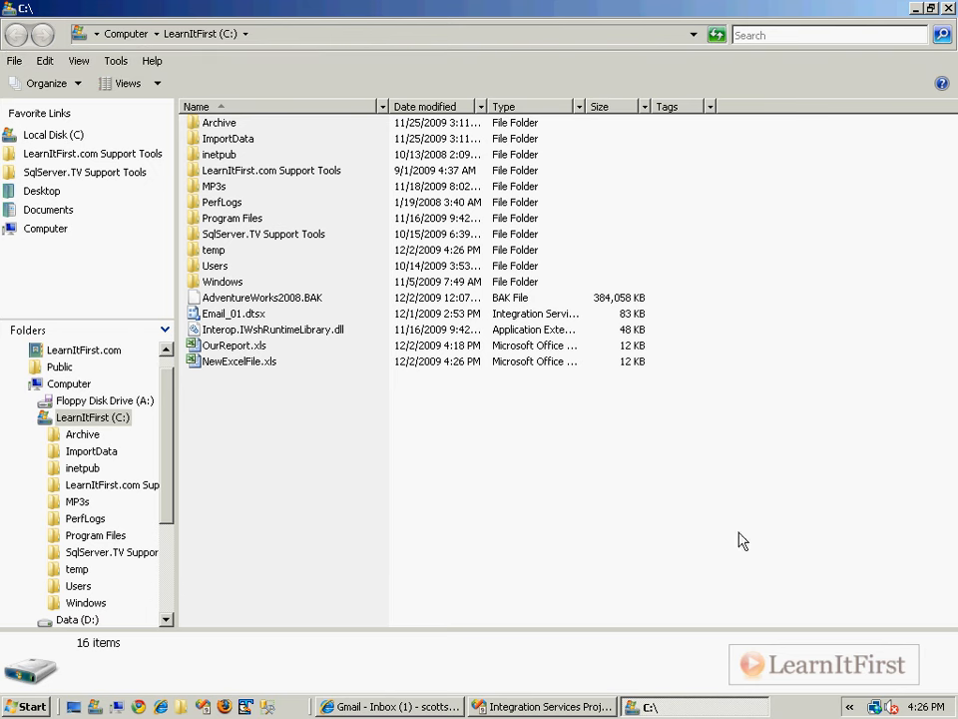
left_click(265, 361)
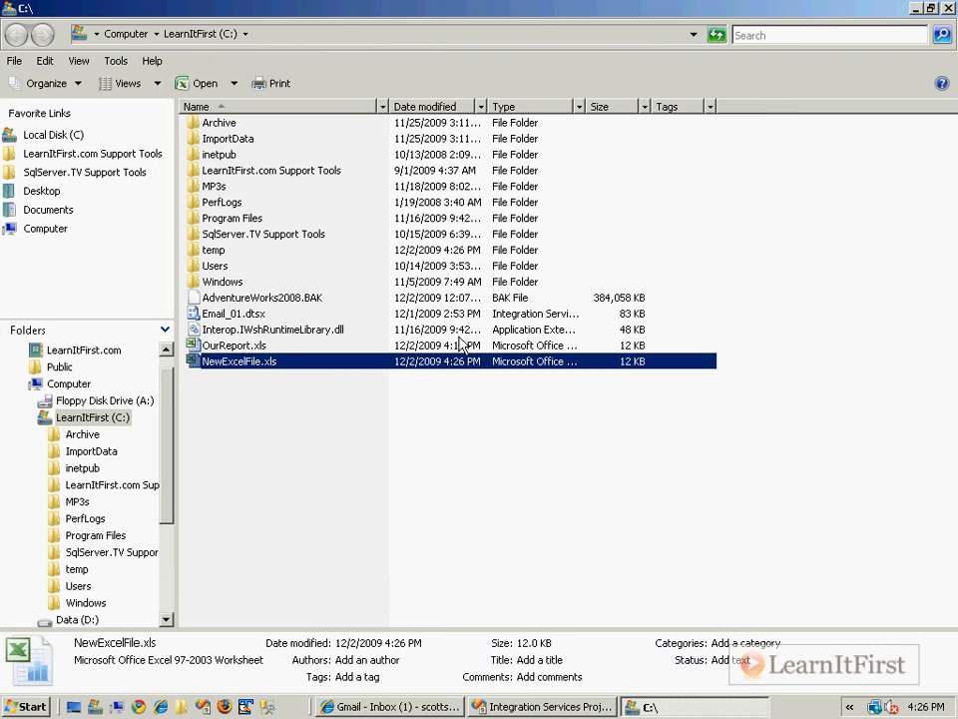
Open NewExcelFile.xls read-only in Excel to check the Report sheet's data, and close it.
double_click(235, 366)
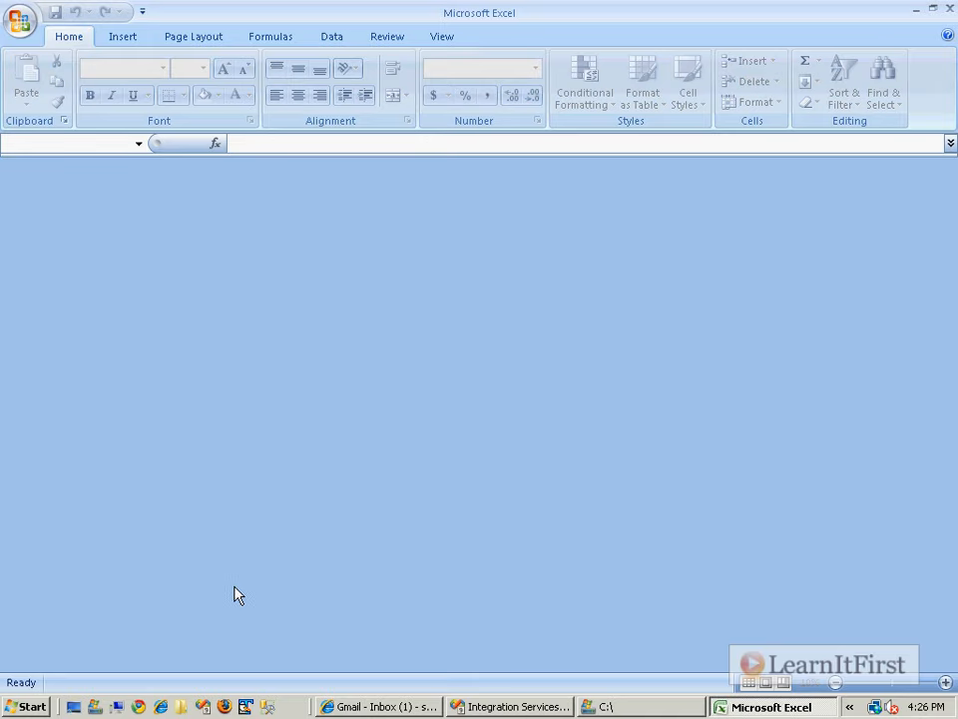
left_click(659, 317)
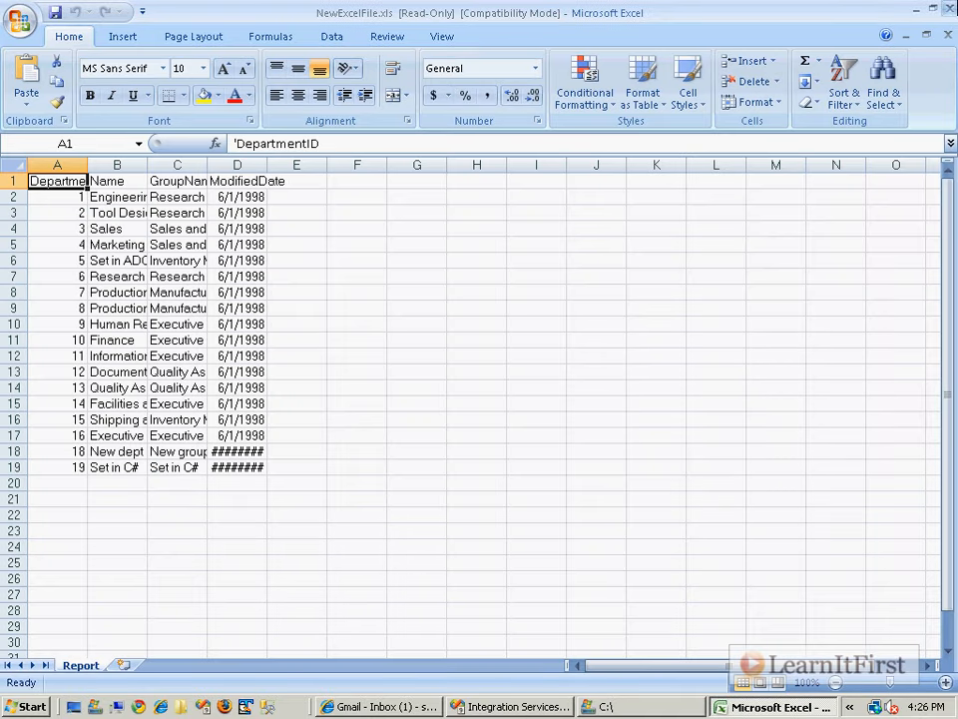
left_click(948, 8)
Switch to the Gmail inbox, open the From SSIS email, examine its NewExcelFile.xls attachment as HTML, and close both browser windows.
left_click(399, 706)
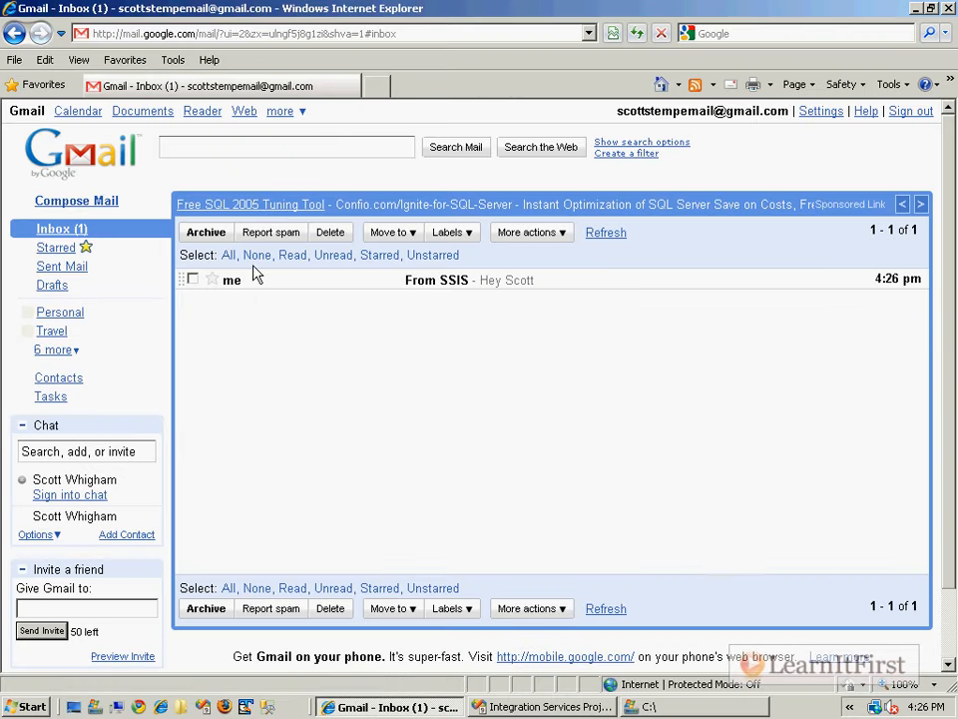
left_click(468, 280)
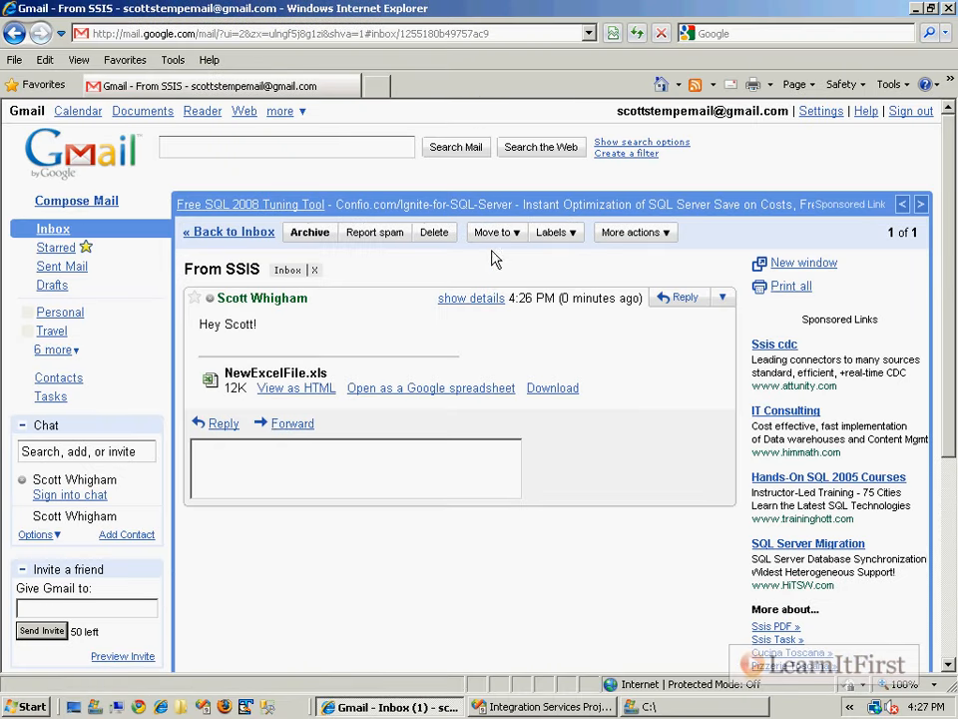
left_click(297, 388)
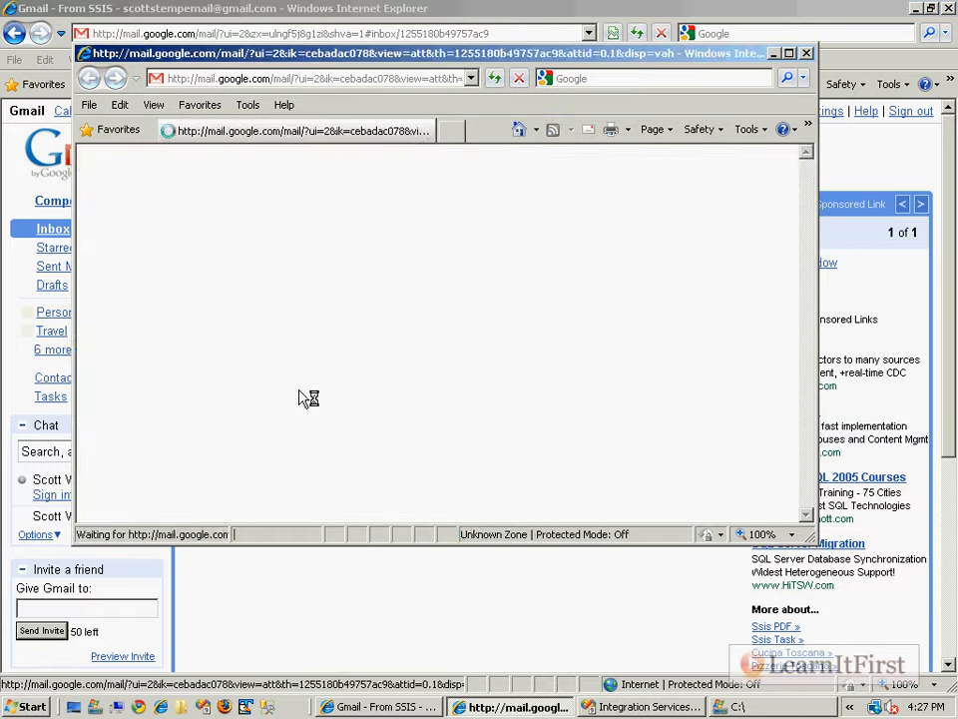
scroll(318, 395, "down", 5)
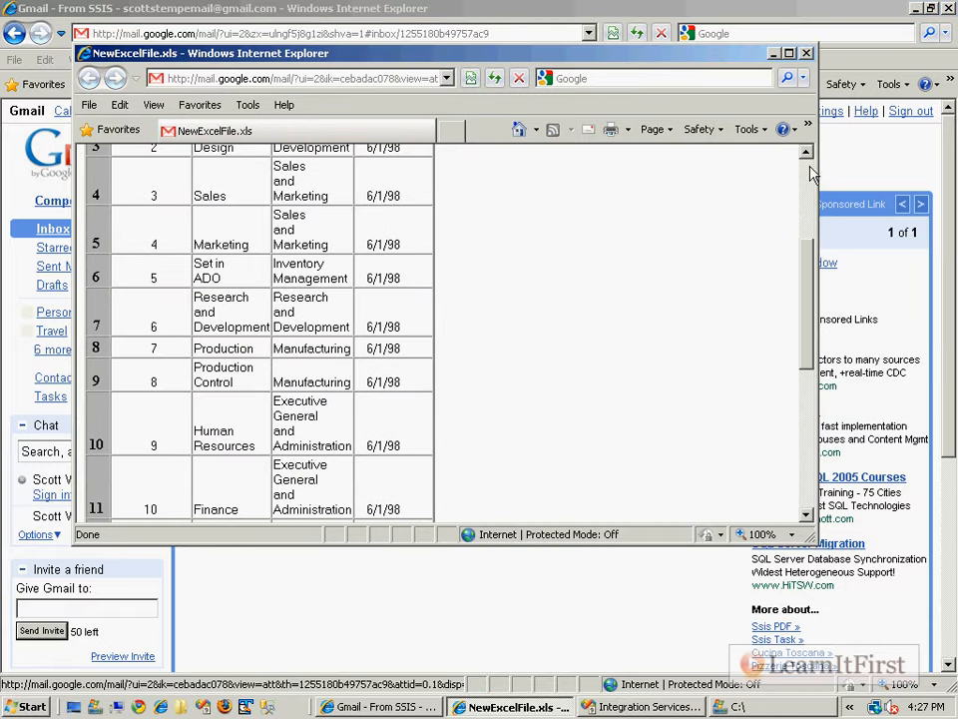
left_click(806, 53)
left_click(943, 8)
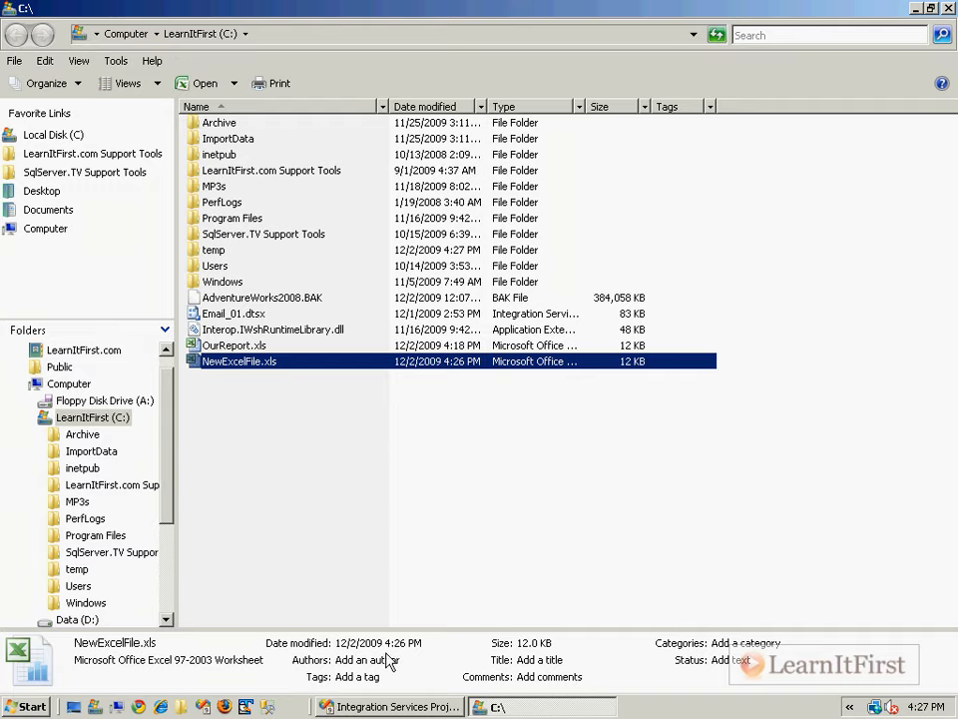
Switch to Visual Studio, return the package to design mode, and display its variables.
left_click(395, 706)
left_click(171, 637)
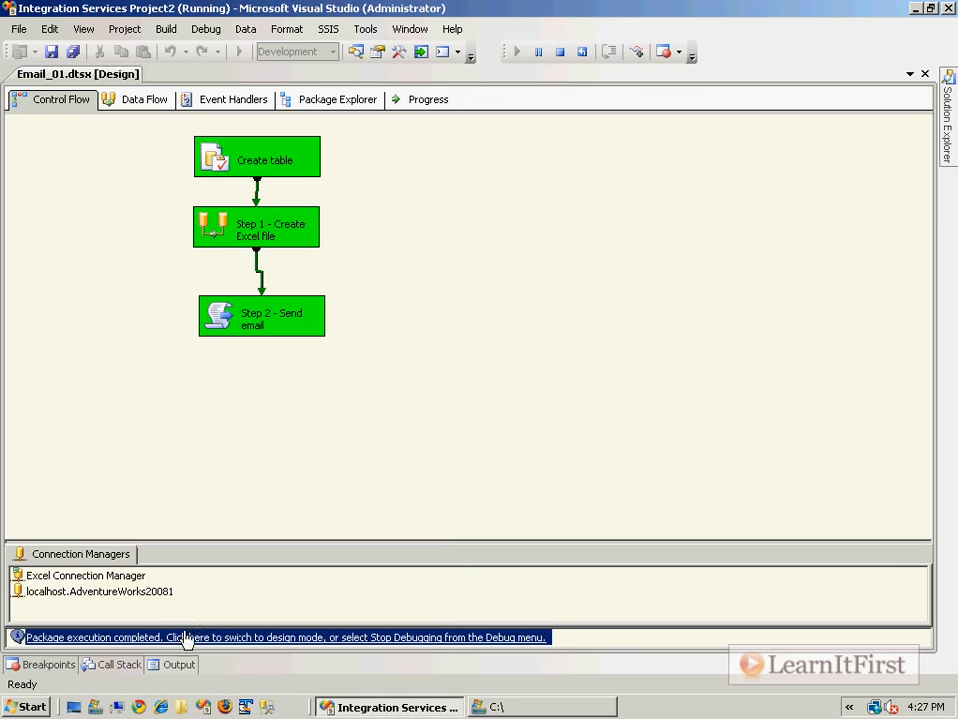
right_click(400, 166)
left_click(455, 243)
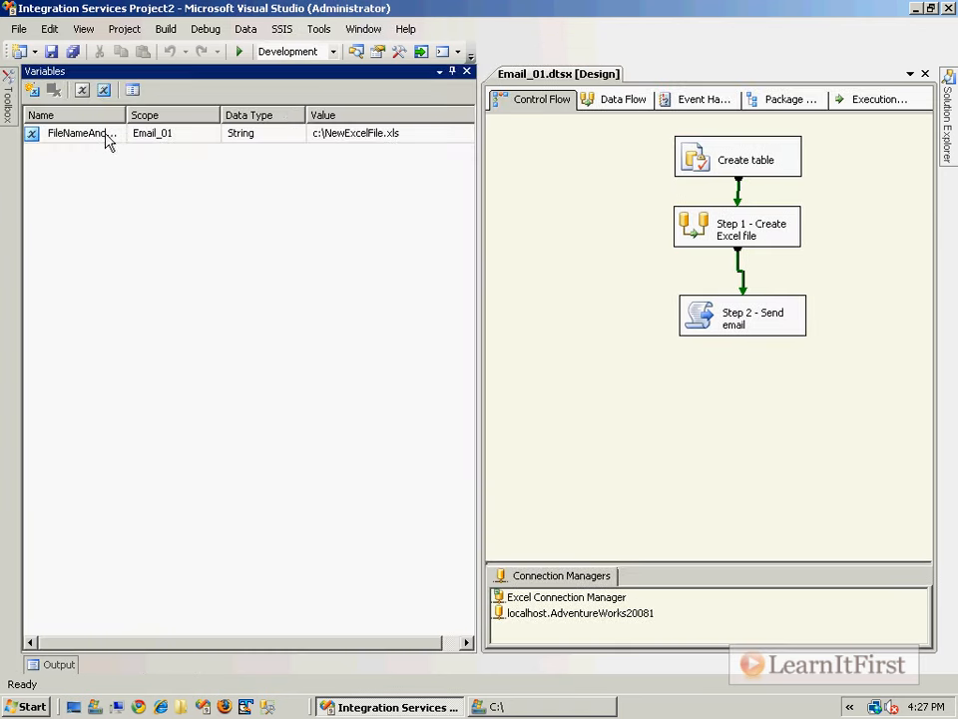
Widen the variable name column and set the FileNameAndPath variable's value to c:\AnotherNewFile.xls.
left_click_drag(128, 114, 168, 115)
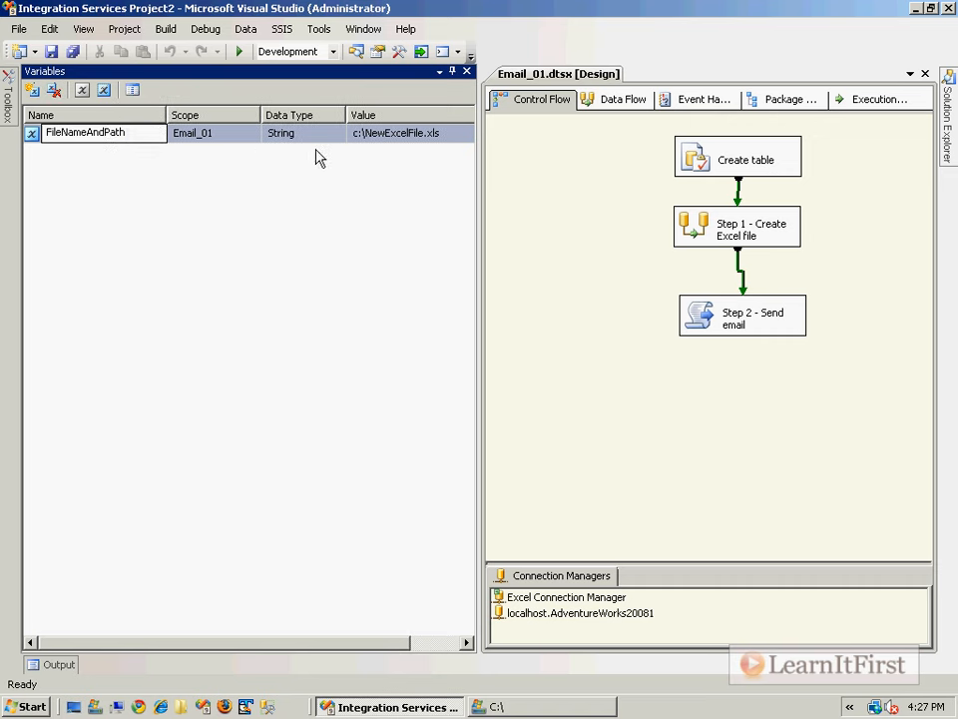
left_click(361, 131)
left_click_drag(361, 132, 417, 132)
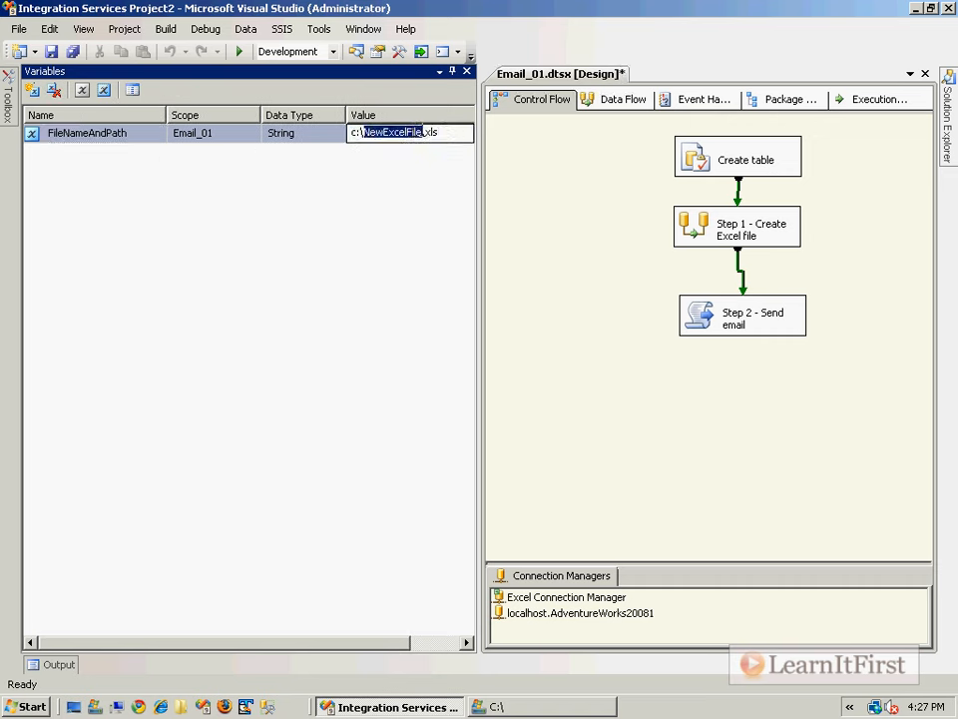
type("AnotherN")
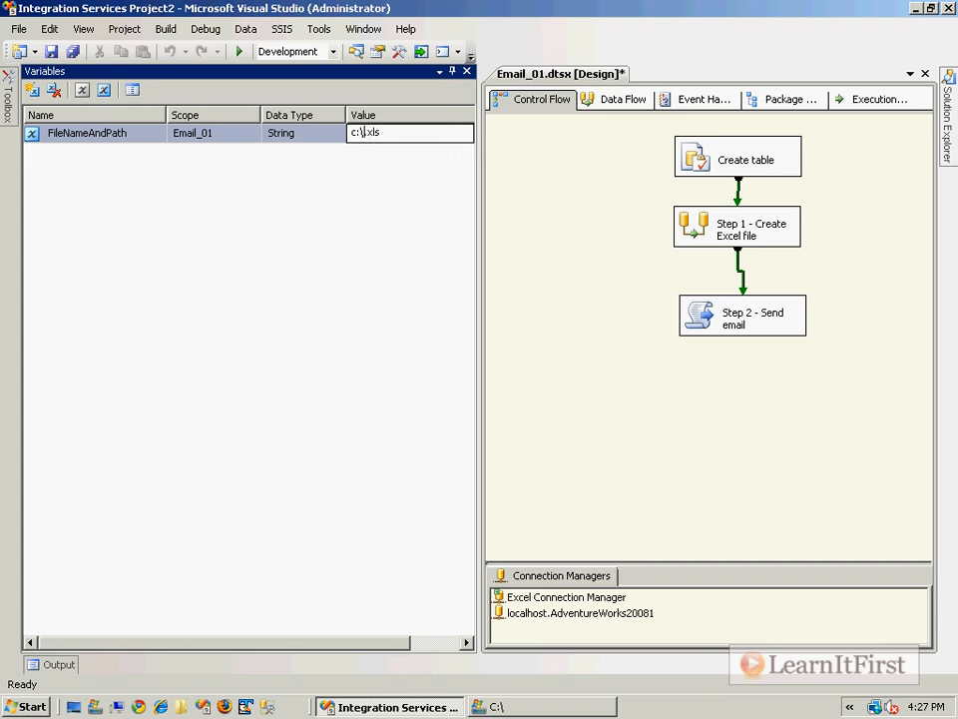
type("ewFile")
key("Return")
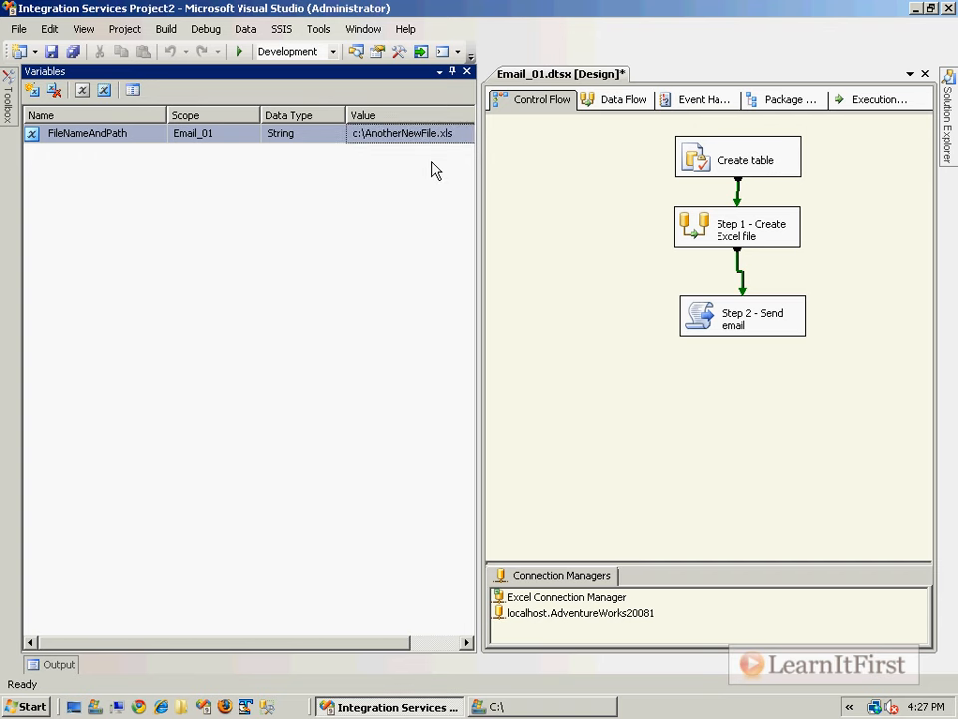
Run the package in debug mode and select AnotherNewFile.xls in the C:\ folder in Windows Explorer.
key("F5")
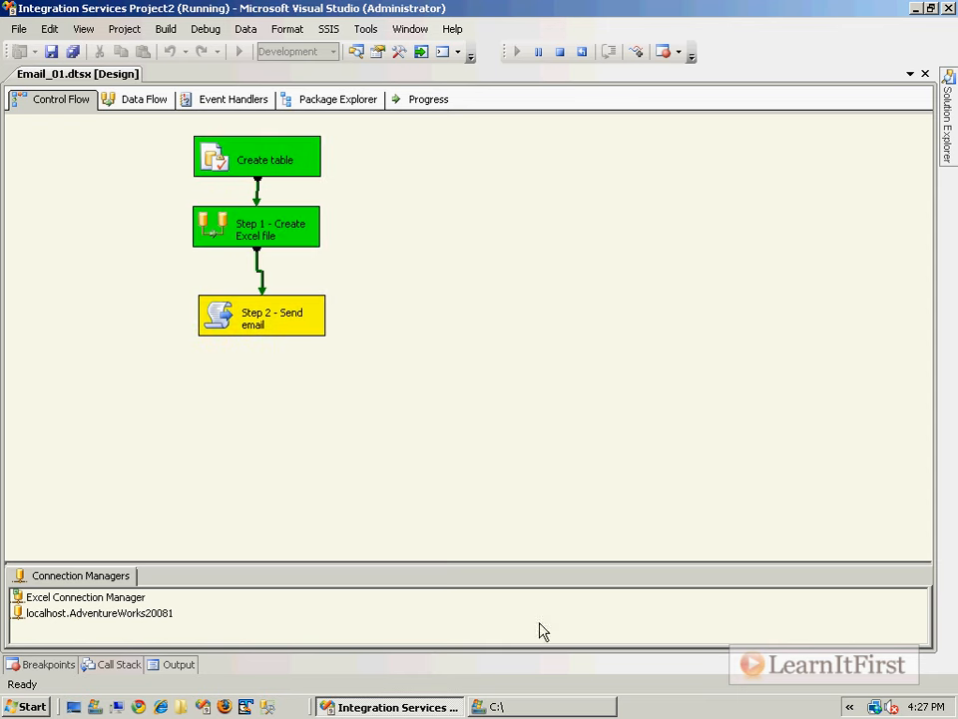
left_click(548, 707)
left_click(261, 379)
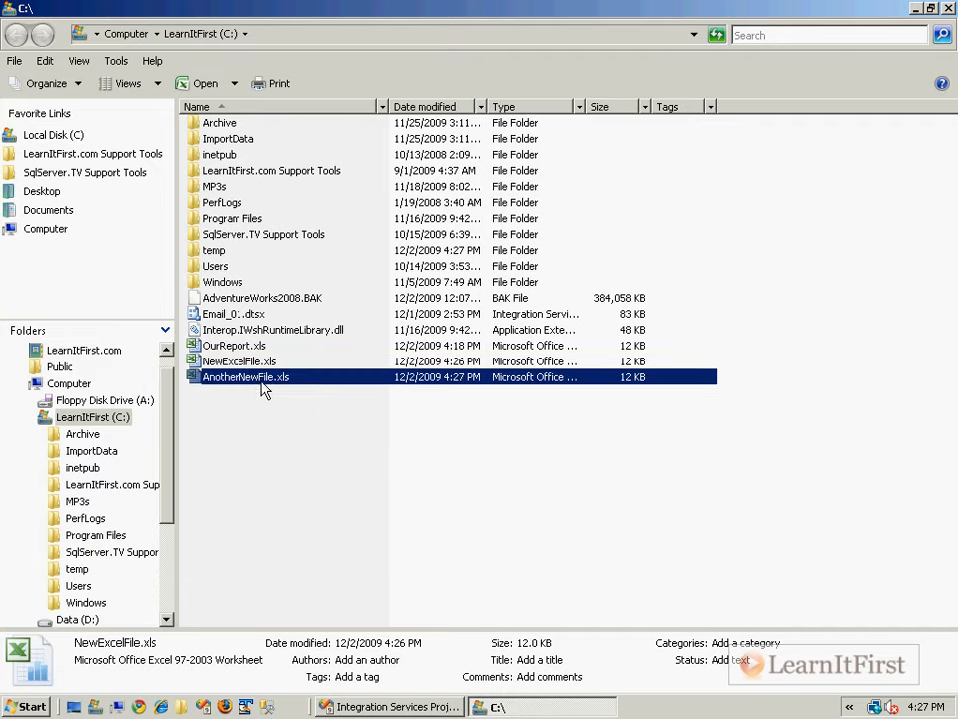
Load gmail.com in a new Internet Explorer window, open the newest From SSIS email to check its attachment, and close the browser.
left_click(137, 706)
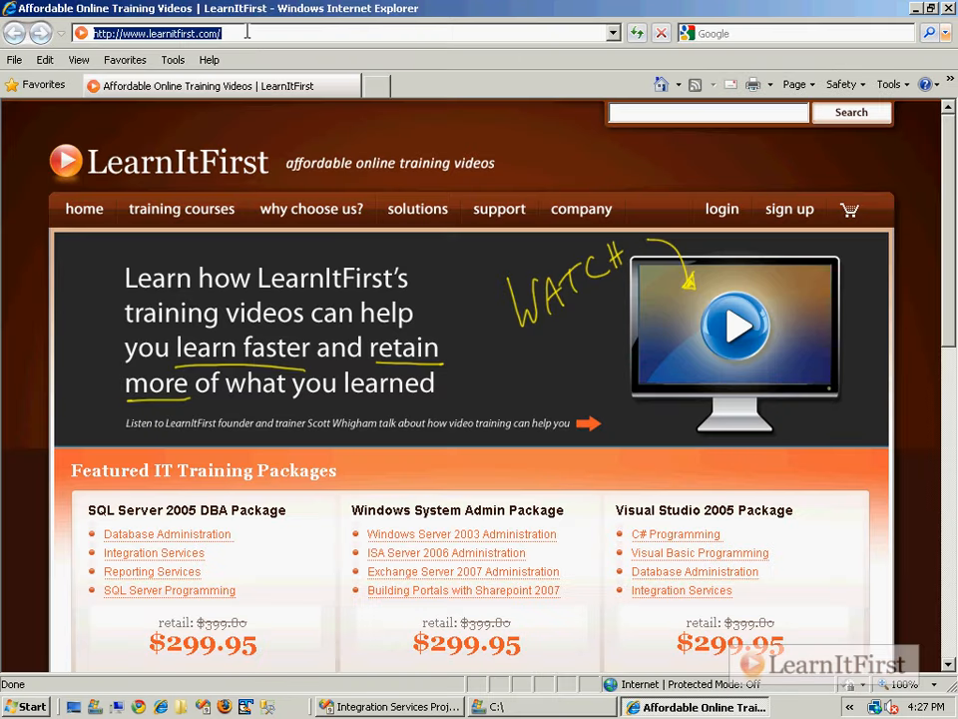
type("gmail.com")
key("Return")
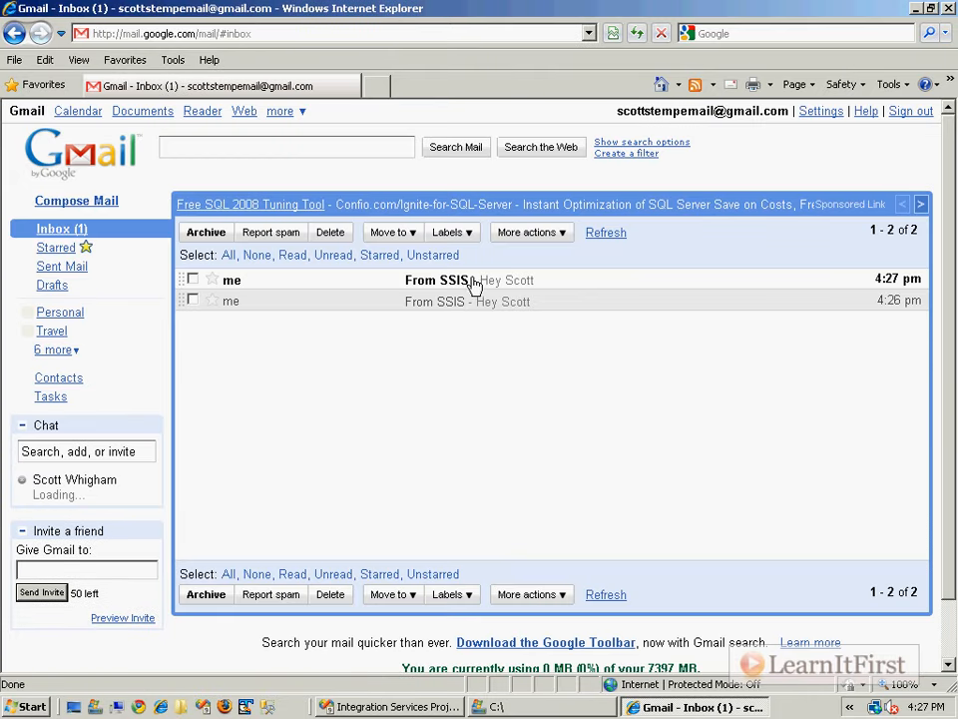
left_click(416, 280)
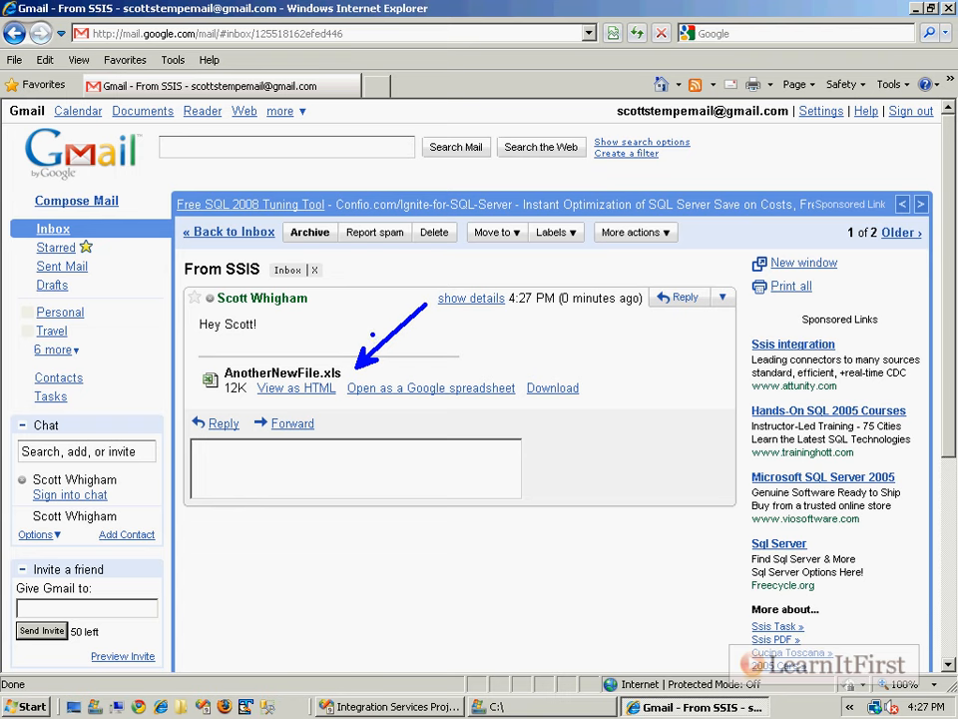
key("Escape")
left_click(949, 8)
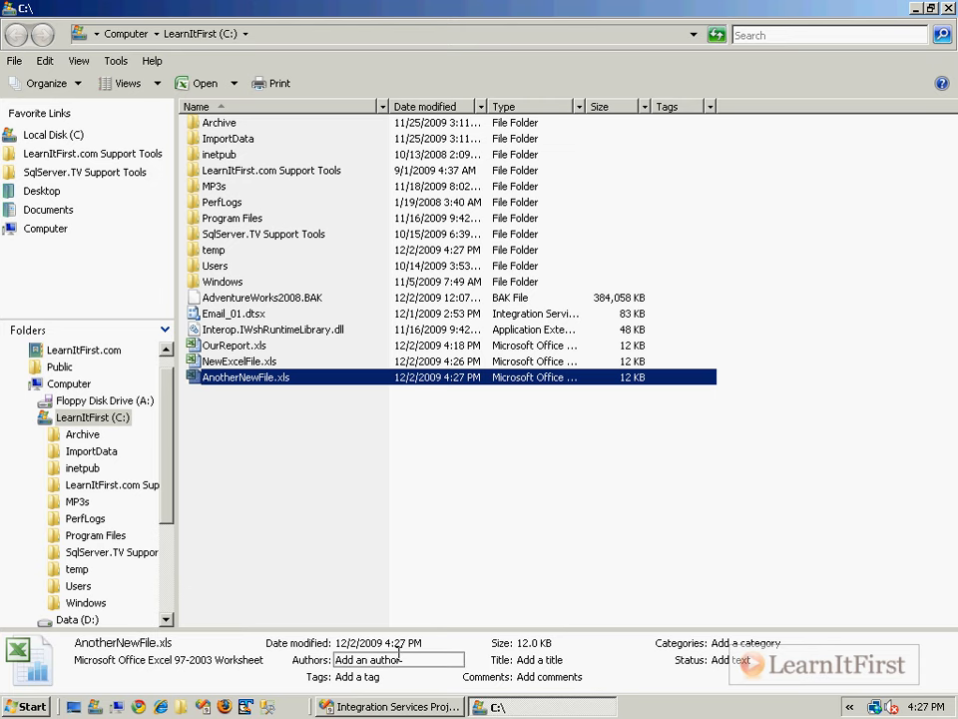
Switch to Visual Studio, return the package to design mode, and select the Step 2 - Send email task.
left_click(389, 707)
left_click(380, 638)
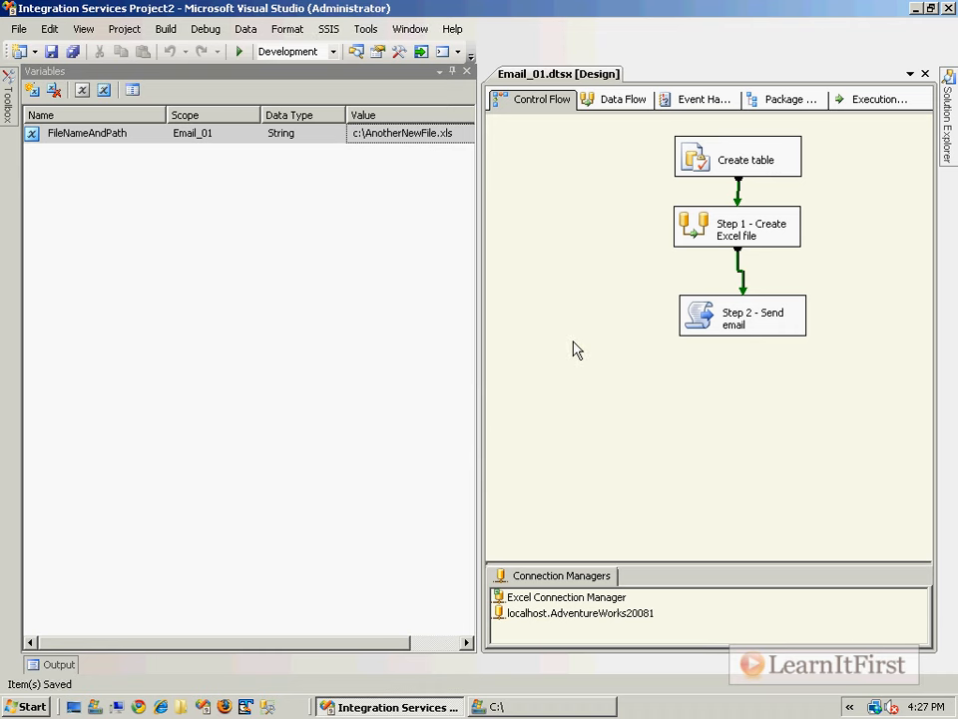
left_click(743, 327)
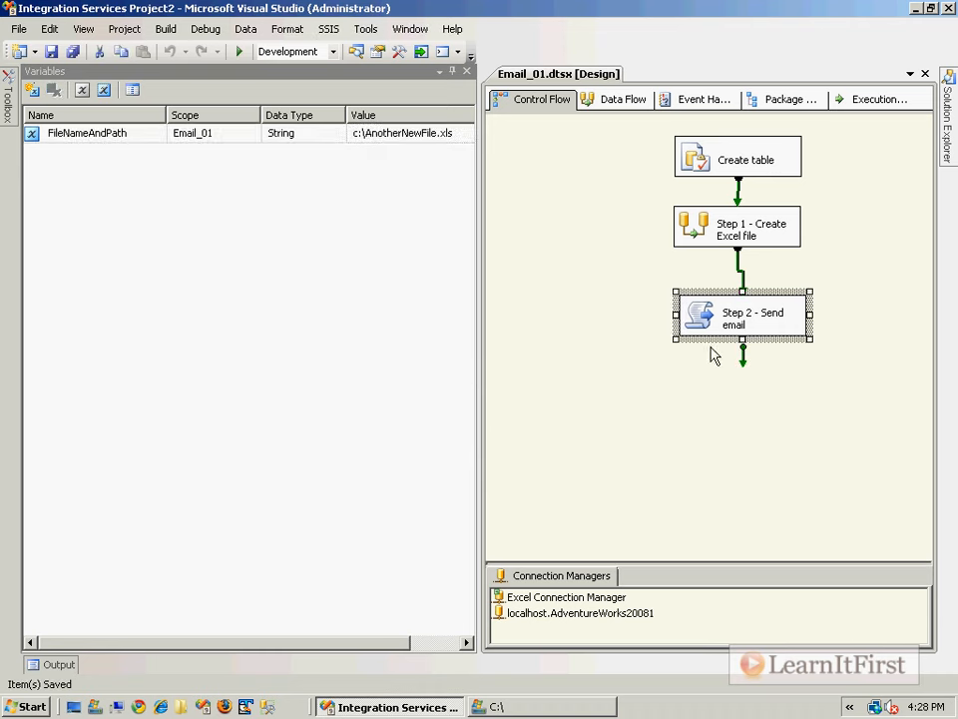